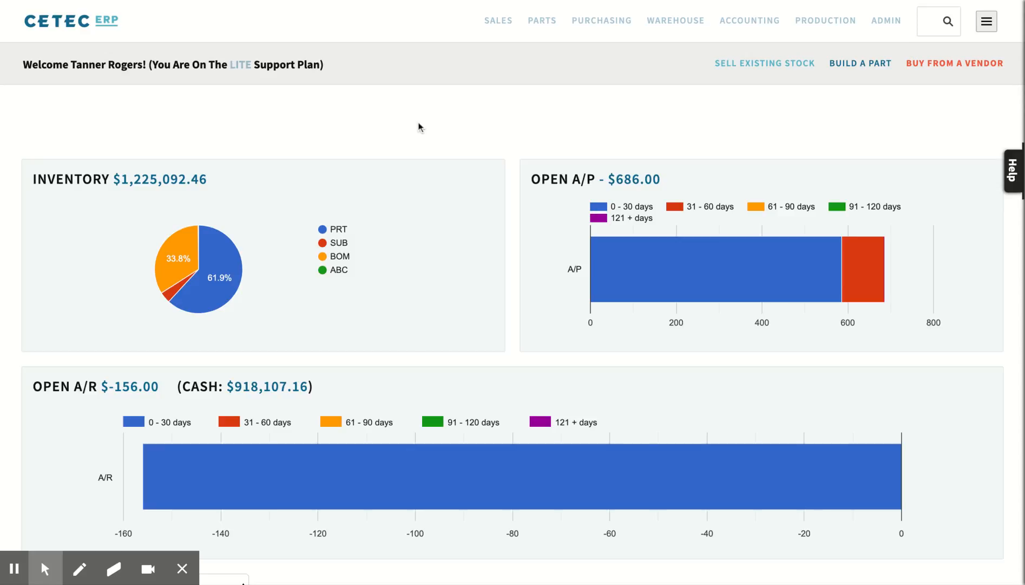
Create a new quote/order worksheet in the sales area.
click(499, 23)
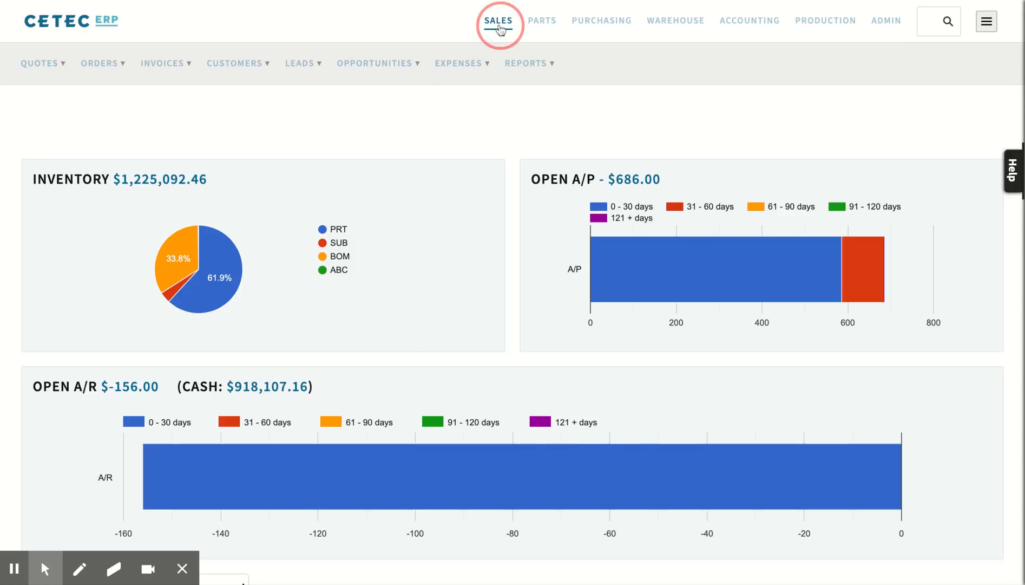
click(51, 63)
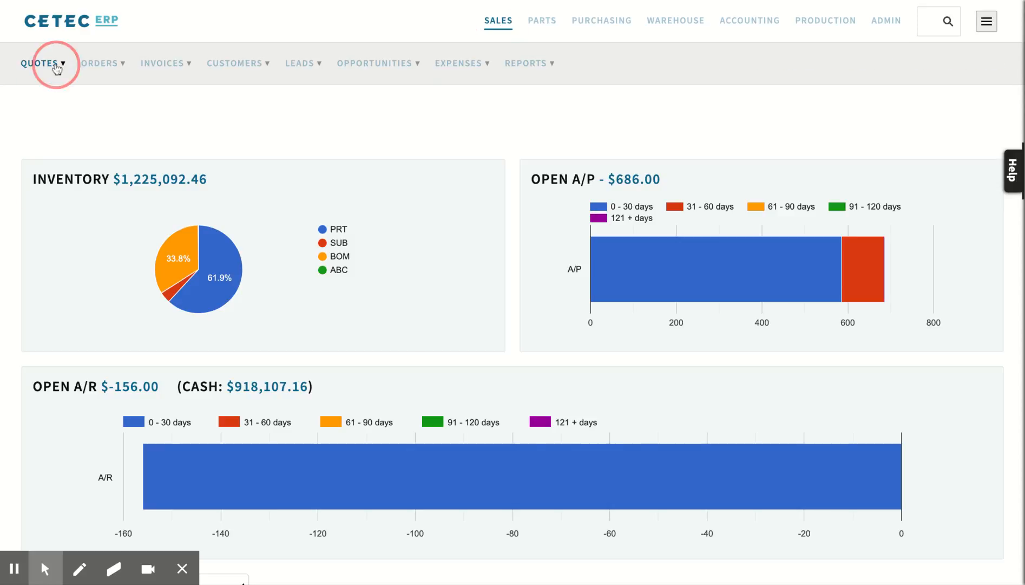
click(53, 111)
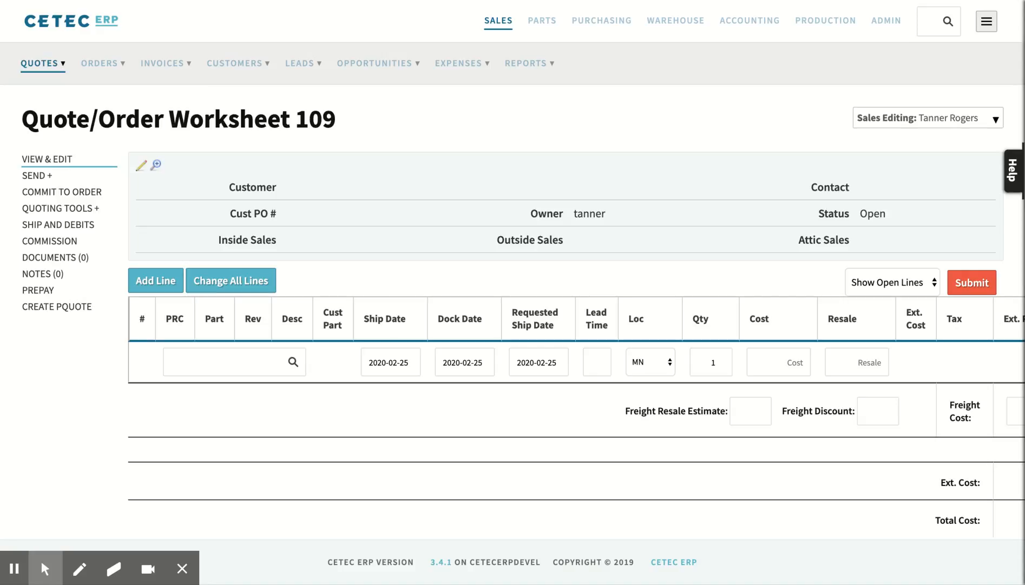
Fill in the quote header with Falcon Electronics as customer and the customer's PO number, and save it.
click(141, 165)
click(327, 232)
text(falcon)
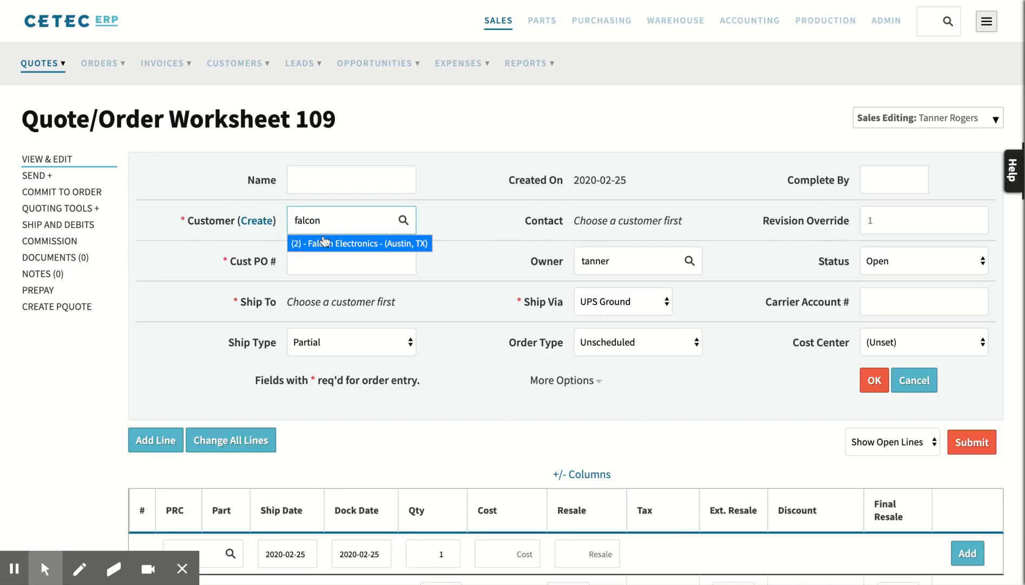
click(324, 243)
click(319, 254)
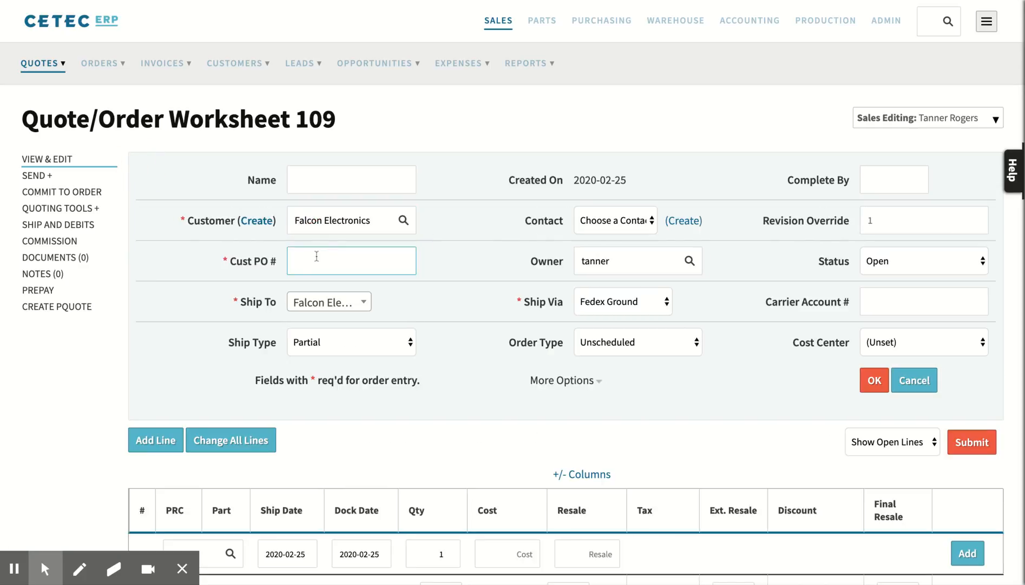
text(9523042)
click(877, 384)
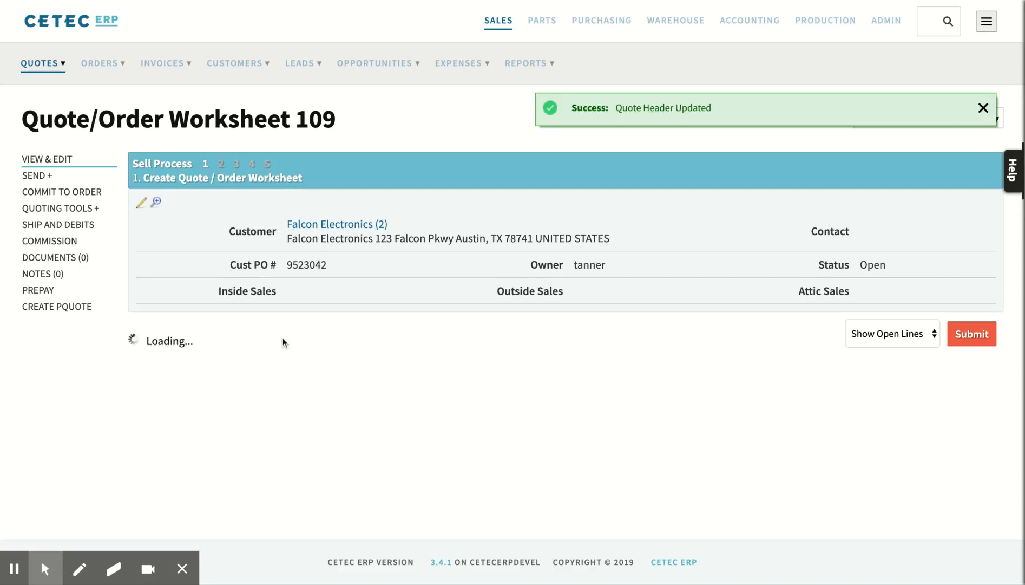
Add a quote line for part BOM1000 with quantity 10 and a resale price of 2000.
scroll(282, 340, down, 2)
click(187, 389)
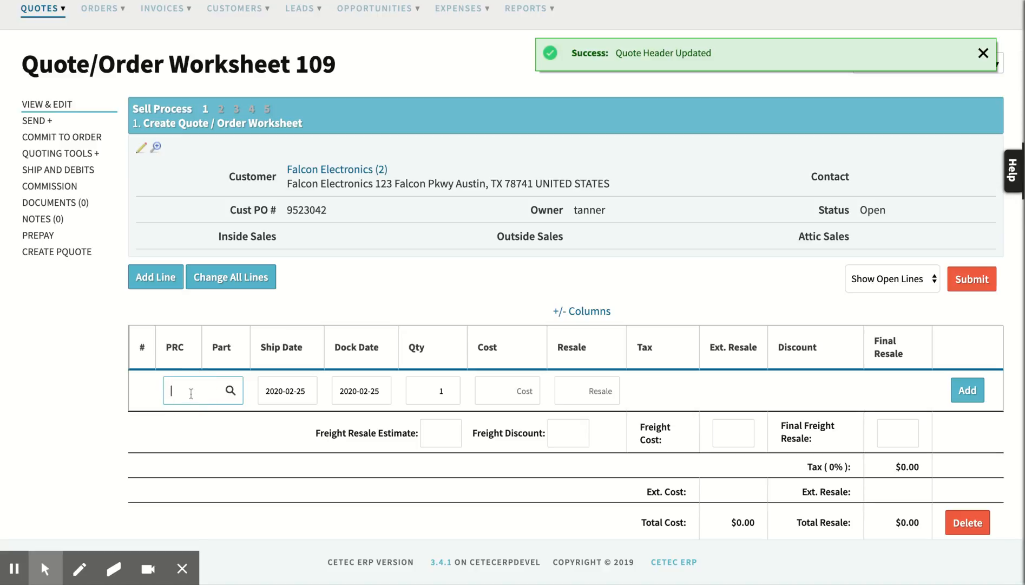
text(bom100)
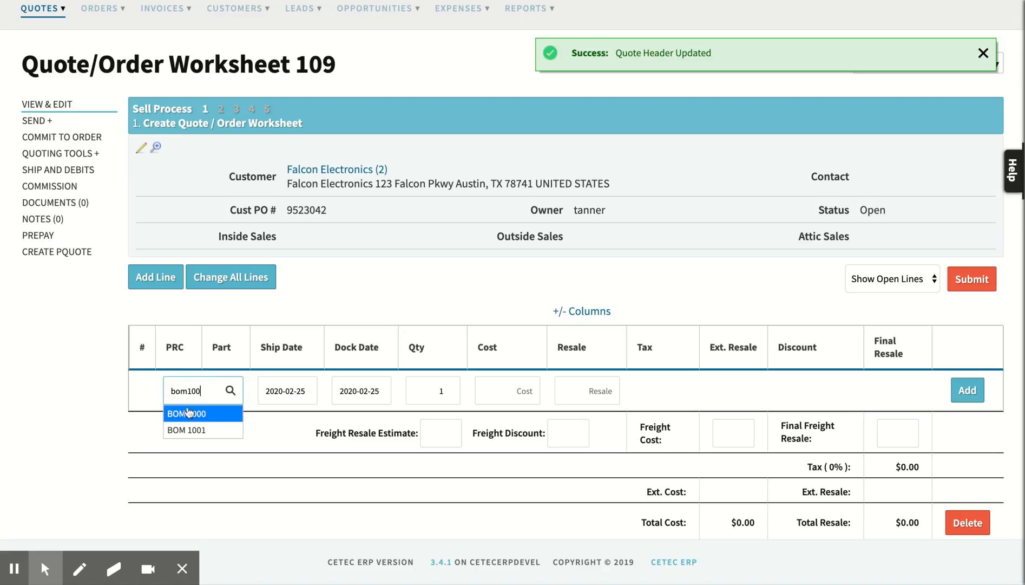
click(187, 412)
click(583, 393)
text(2000)
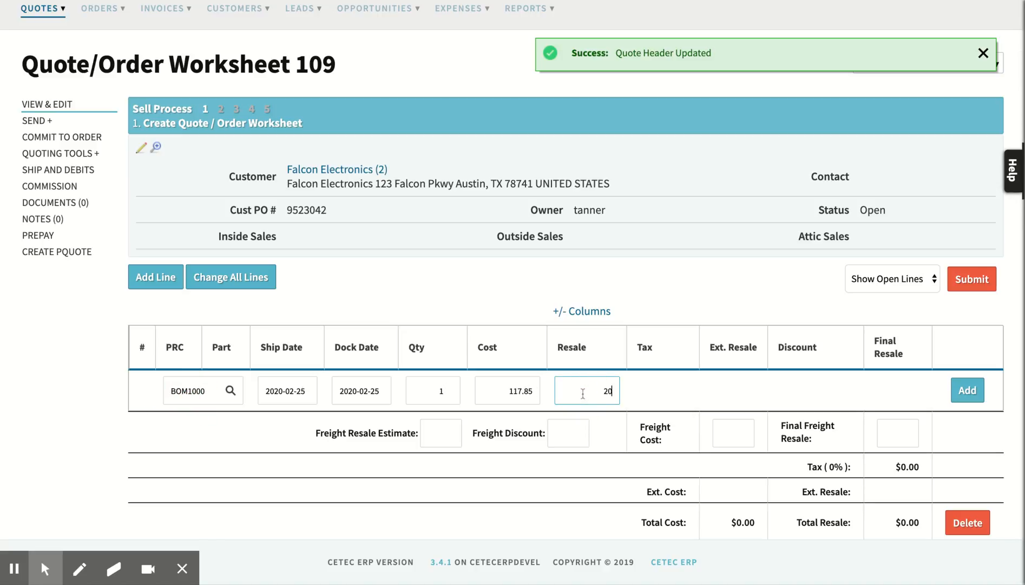
click(446, 394)
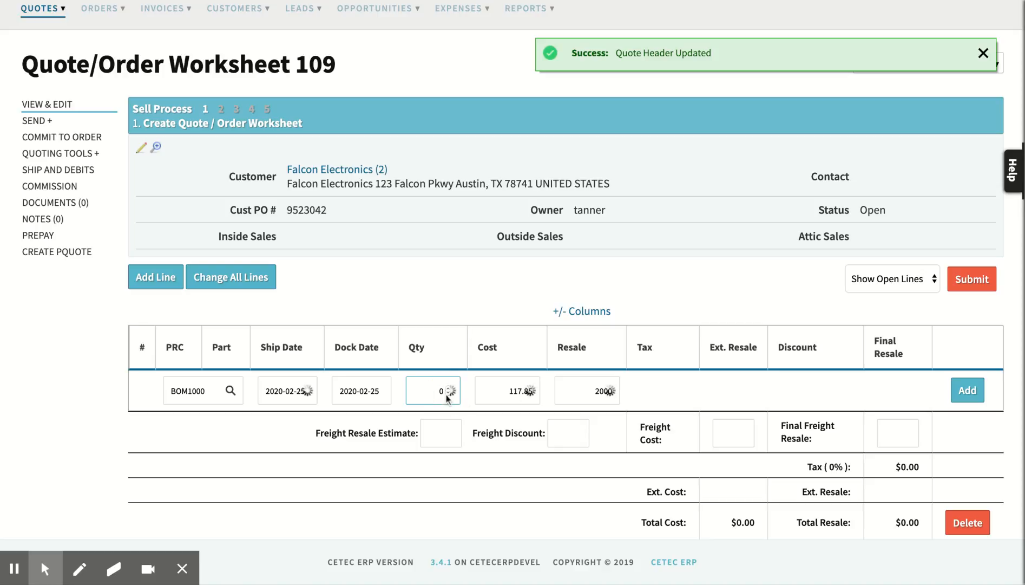
click(586, 390)
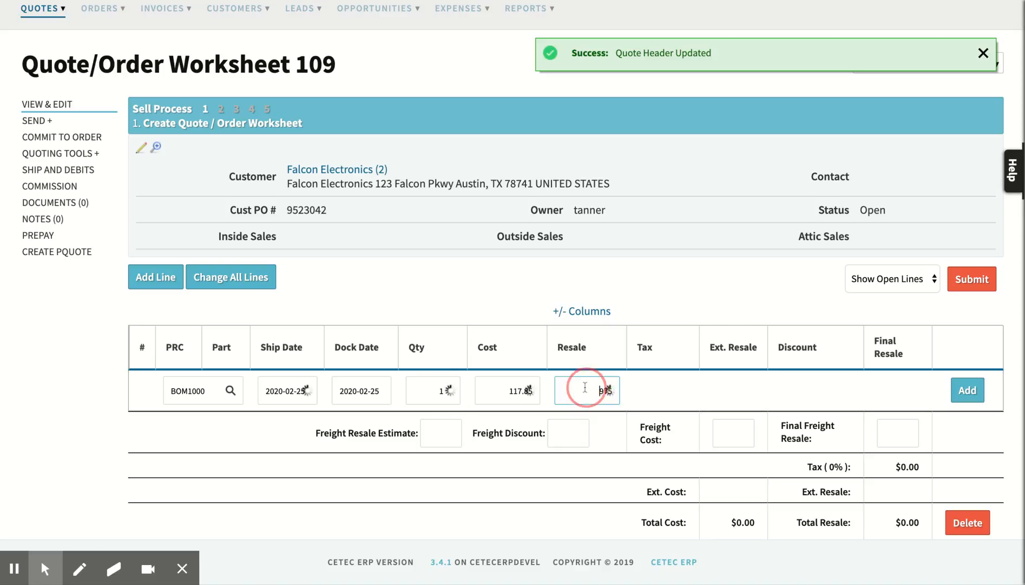
text(2000)
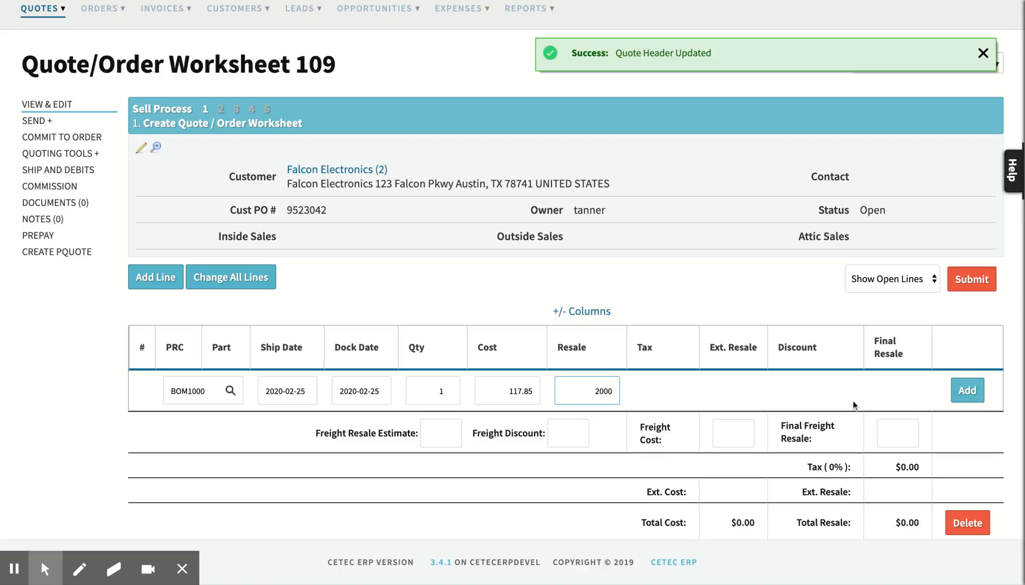
click(437, 401)
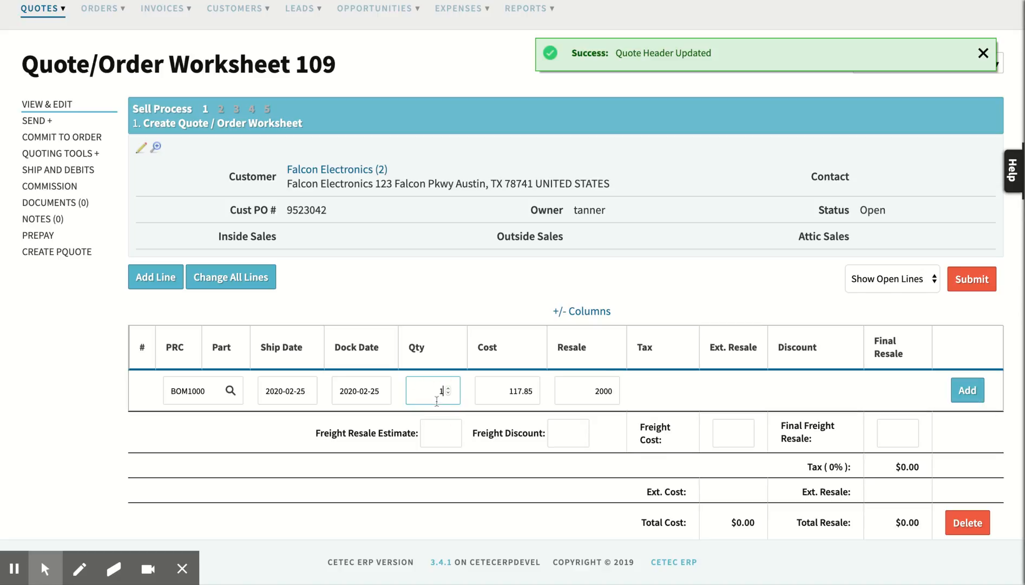
text(0)
click(968, 390)
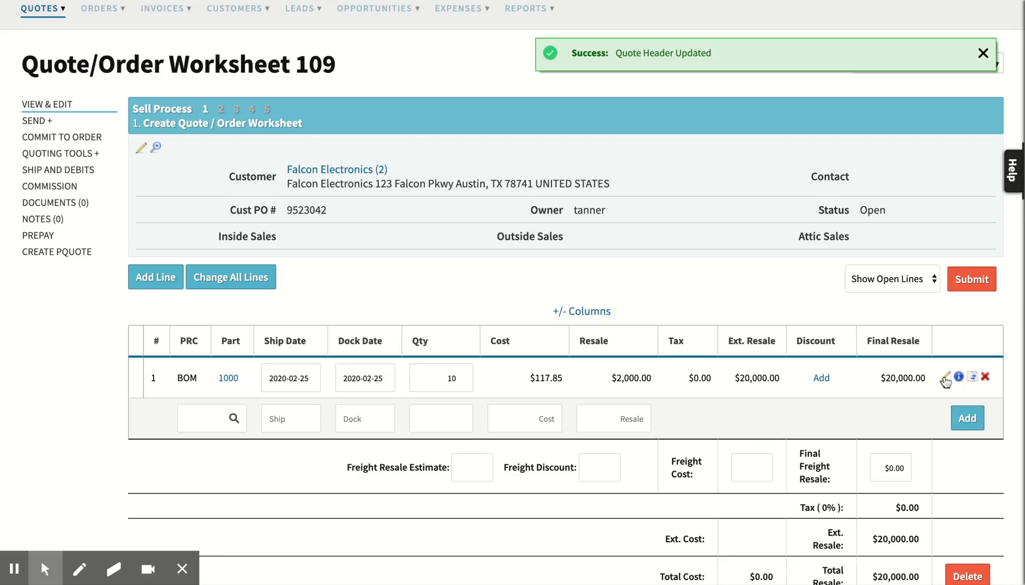
Change the trans code of quote line 1 to Build and save the line.
click(946, 377)
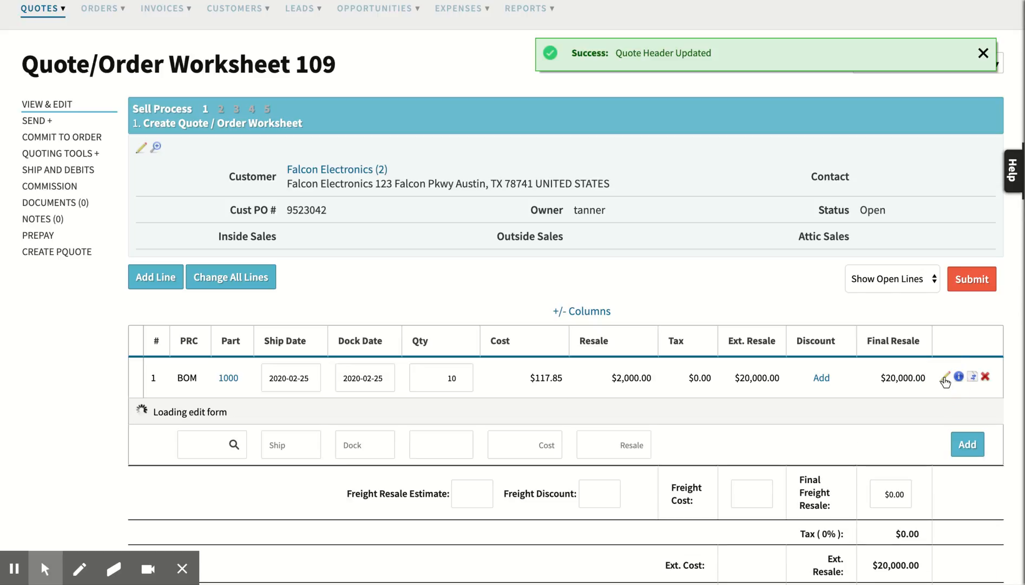
scroll(286, 450, down, 3)
scroll(287, 450, down, 1)
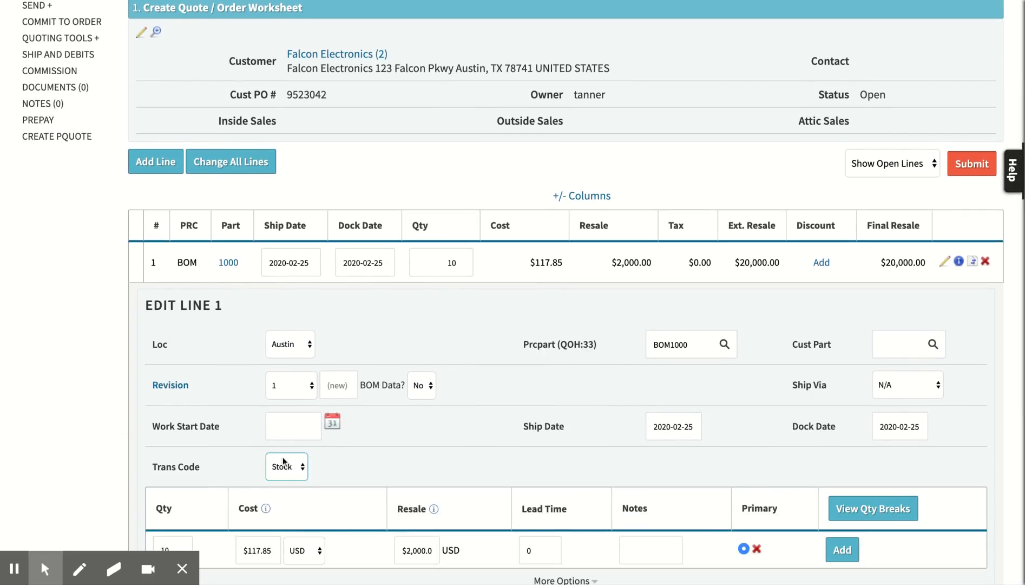
click(284, 458)
scroll(373, 449, down, 5)
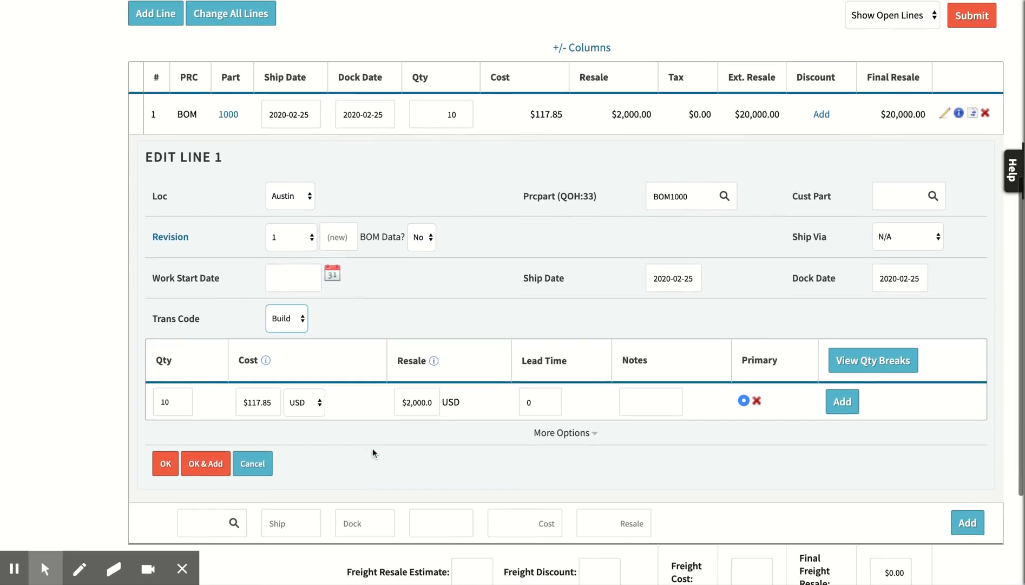
click(166, 464)
Examine the BOM worksheet of the BOM1000 line, including its components, subassemblies, cost totals and header.
scroll(480, 338, up, 4)
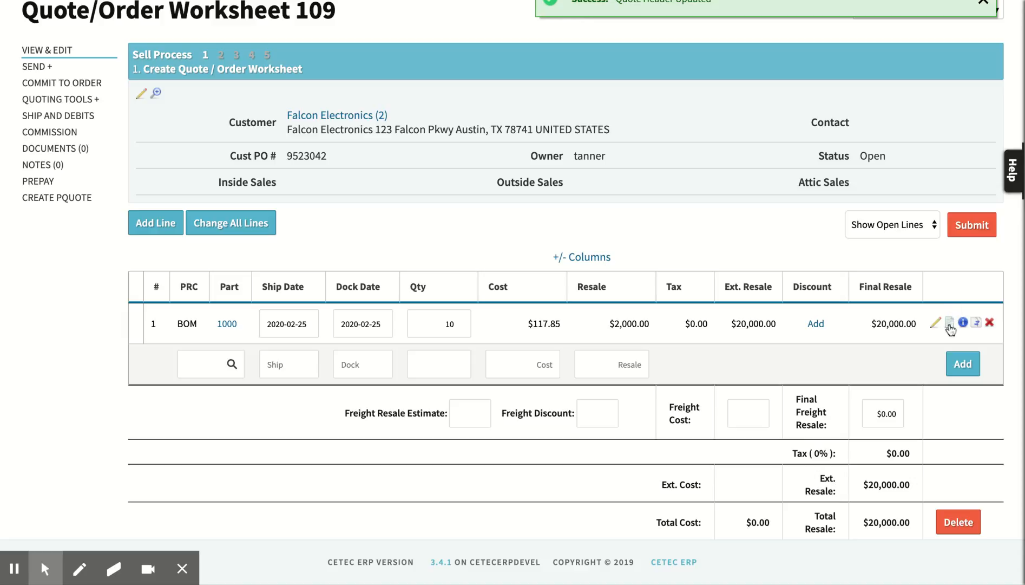
click(950, 324)
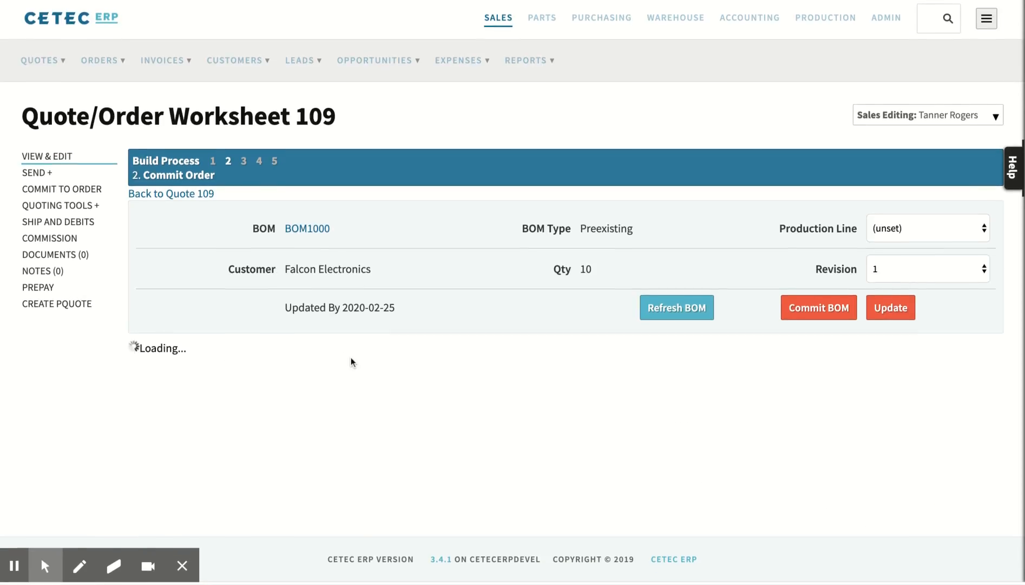
scroll(398, 414, down, 5)
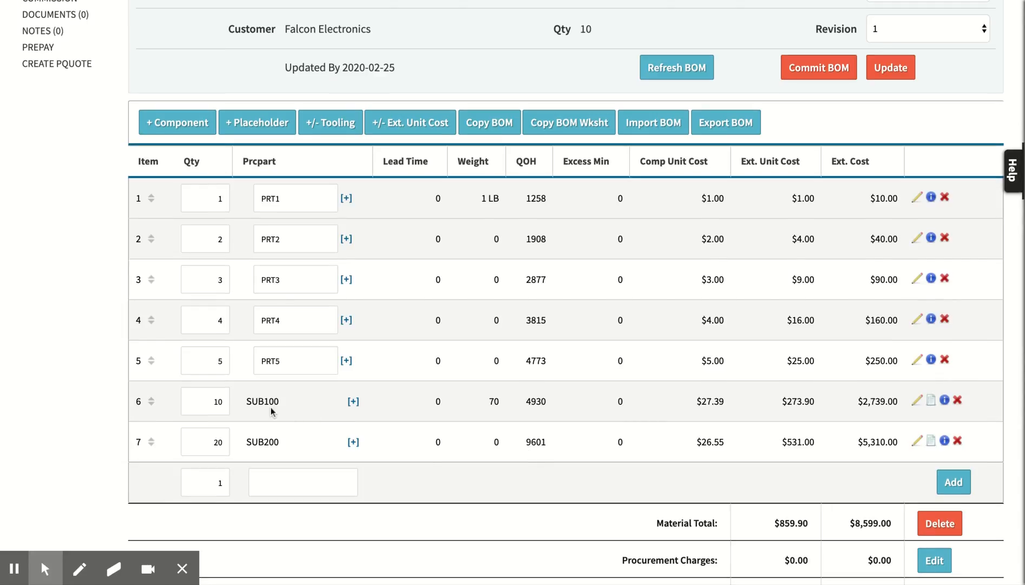
mouse_move(263, 402)
scroll(850, 490, down, 2)
scroll(850, 490, down, 2)
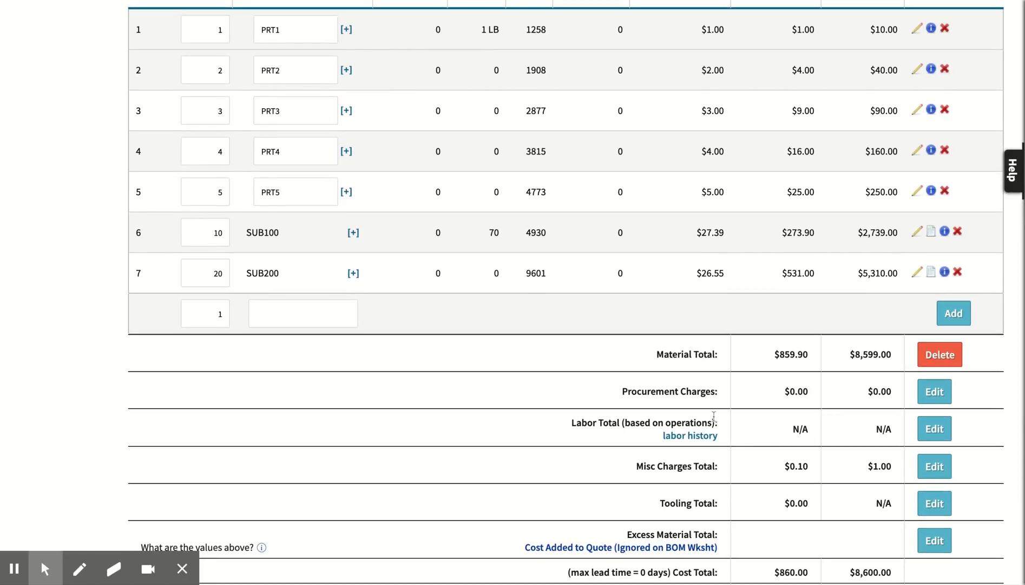
scroll(693, 435, up, 6)
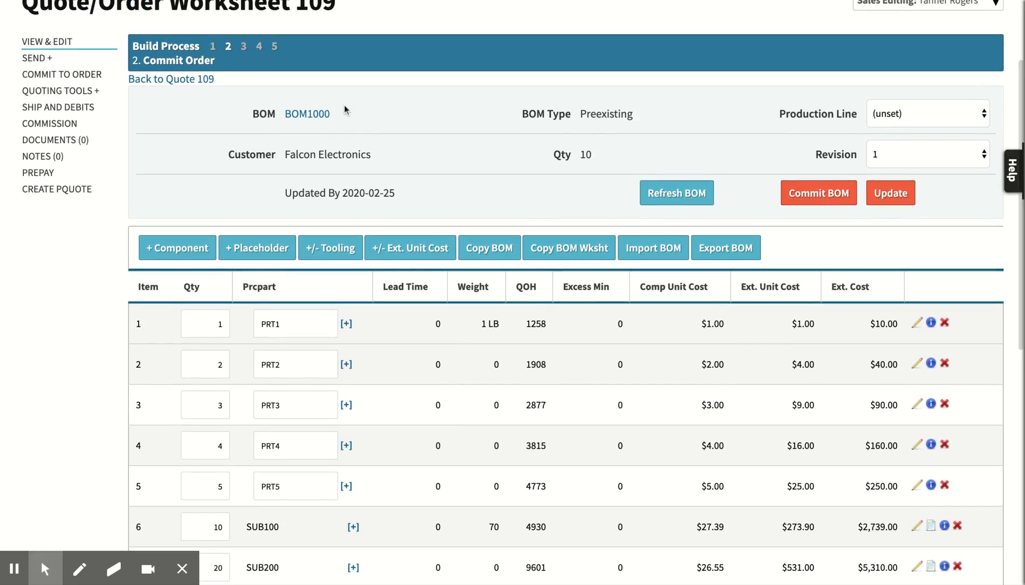
drag(346, 110, 269, 115)
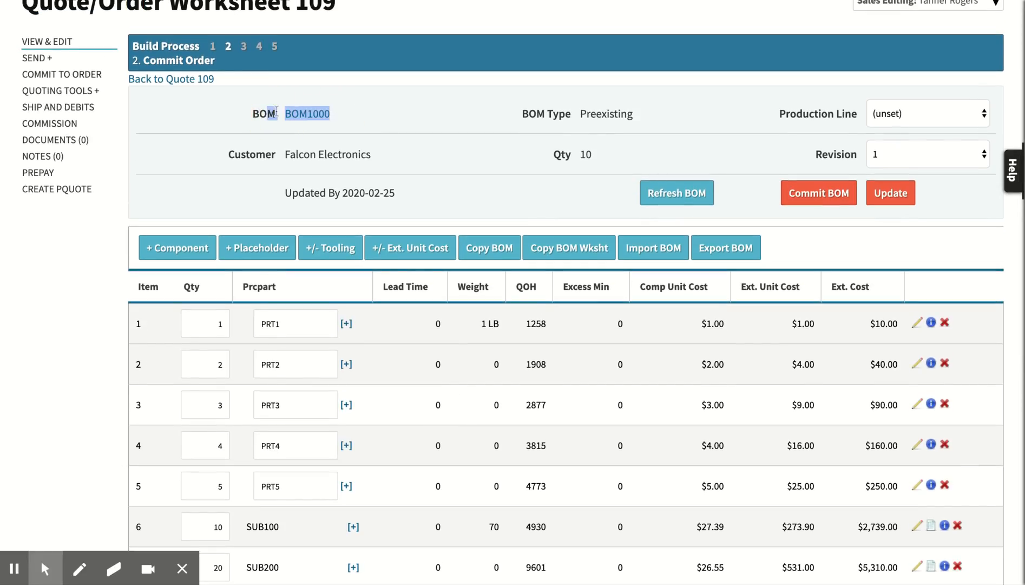
click(416, 117)
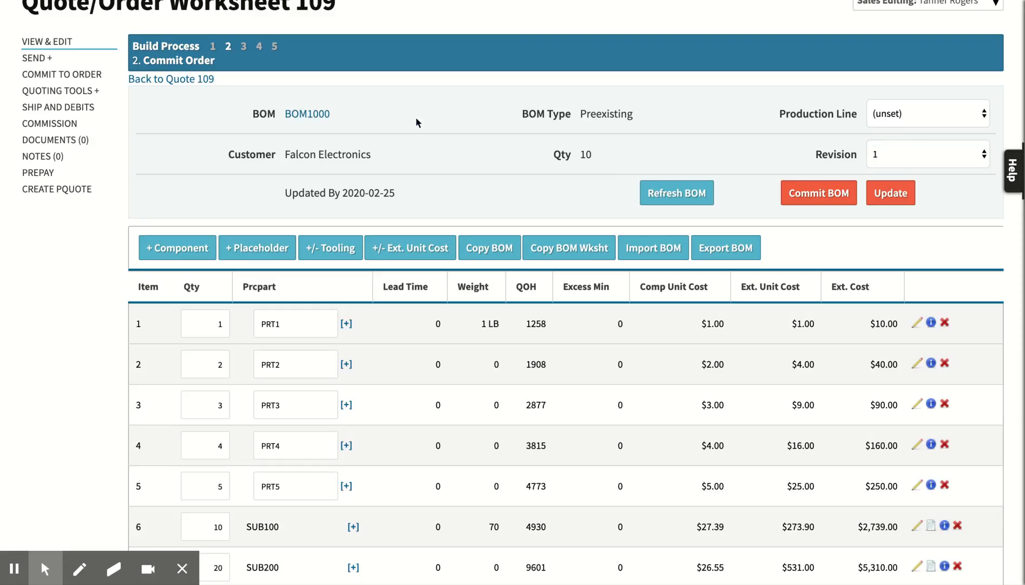
Return from the BOM worksheet to the quote and commit it to an order.
click(186, 85)
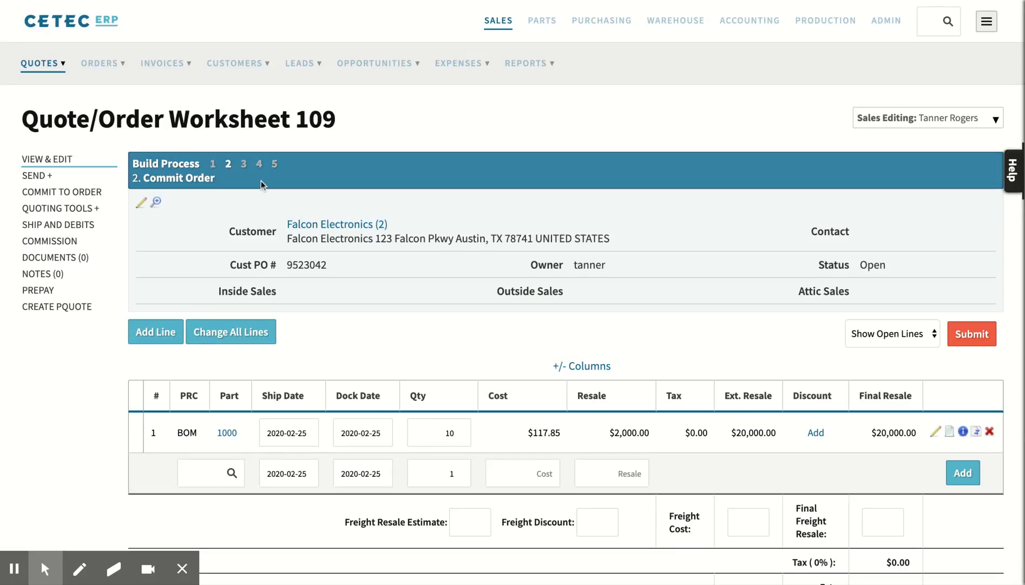
click(56, 194)
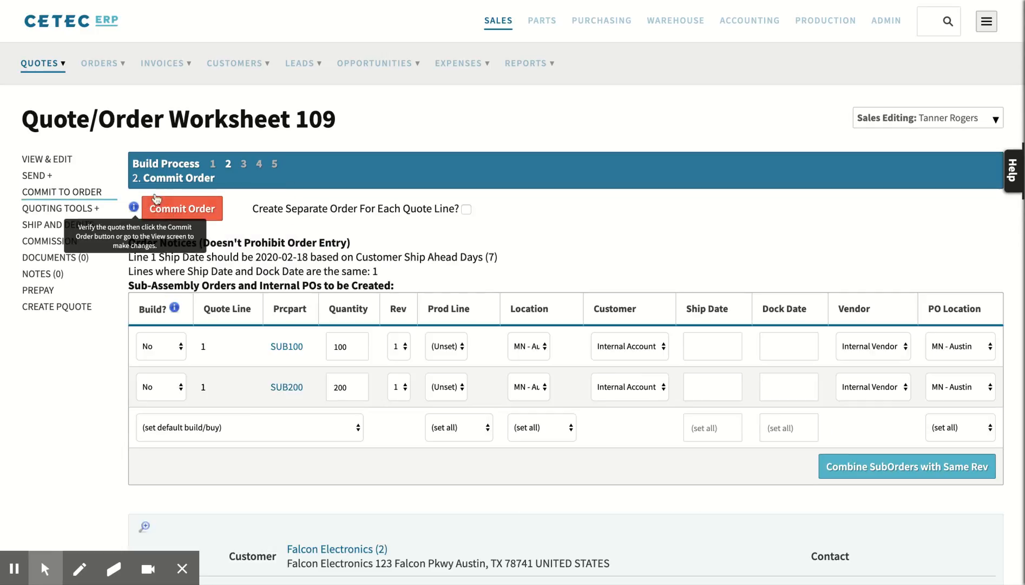
click(167, 206)
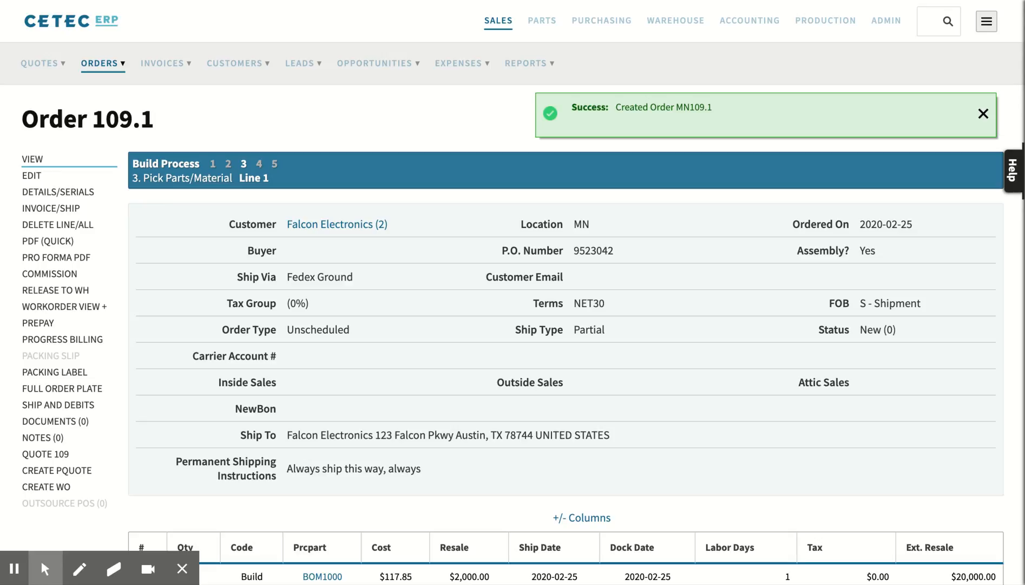
Review the new order's header details, available order actions and line items.
scroll(513, 325, down, 1)
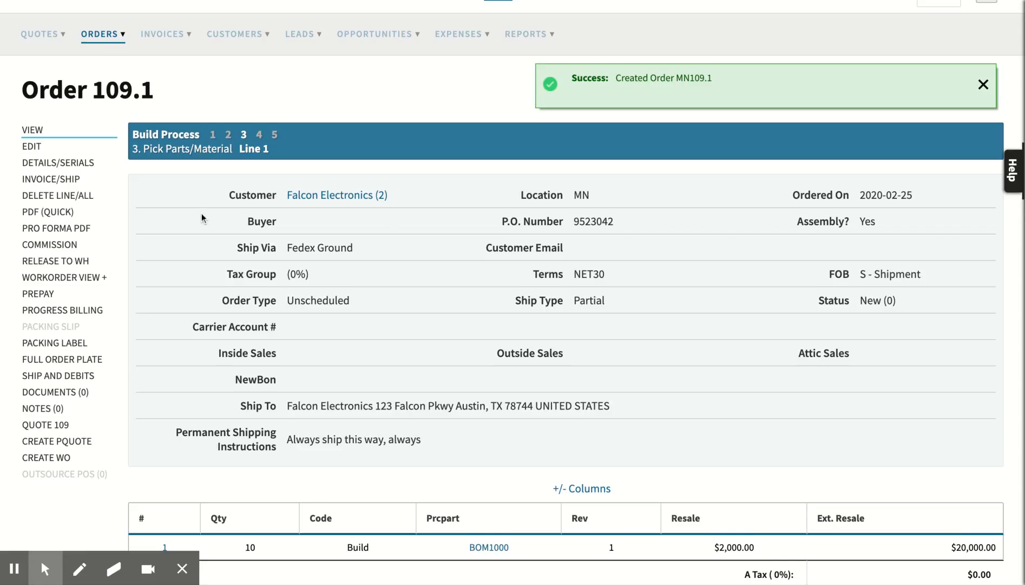
scroll(201, 214, down, 1)
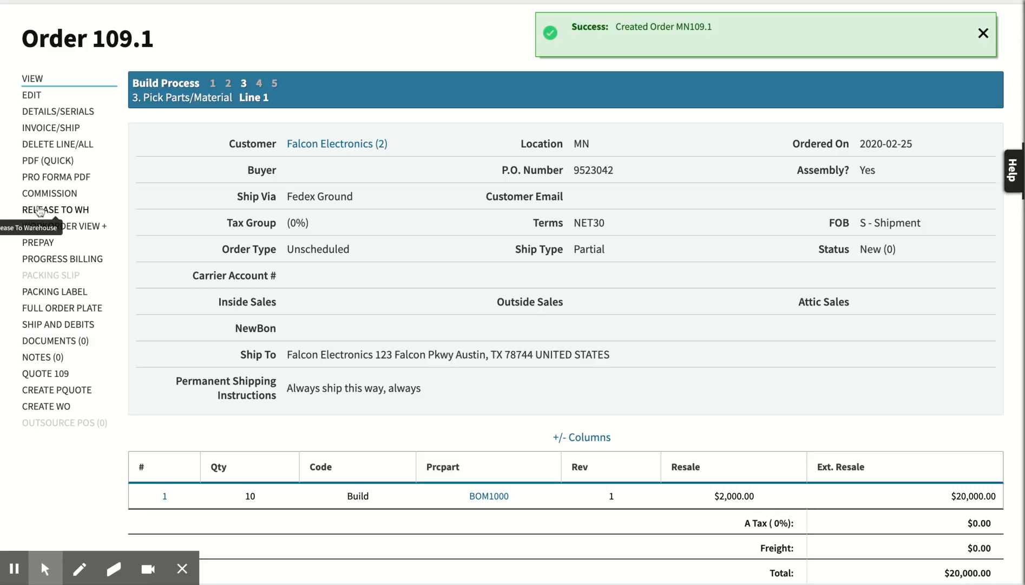
scroll(166, 278, up, 1)
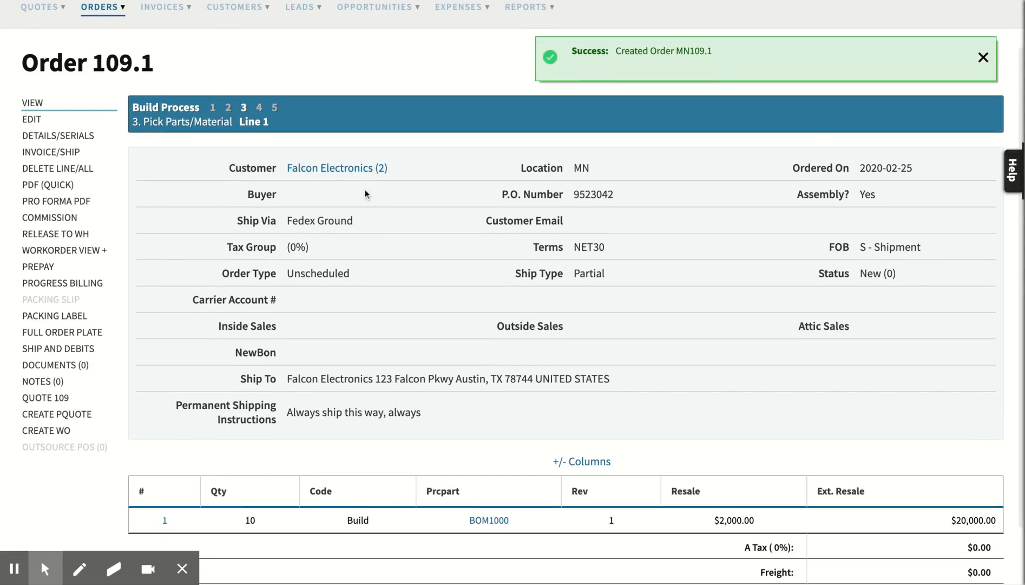
scroll(407, 232, down, 2)
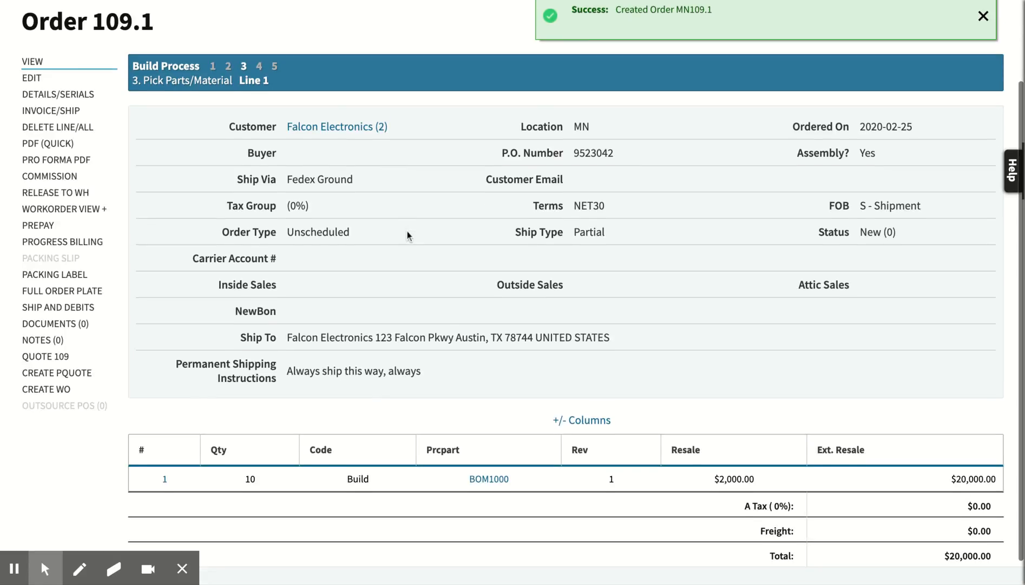
click(280, 126)
drag(281, 126, 406, 126)
click(406, 227)
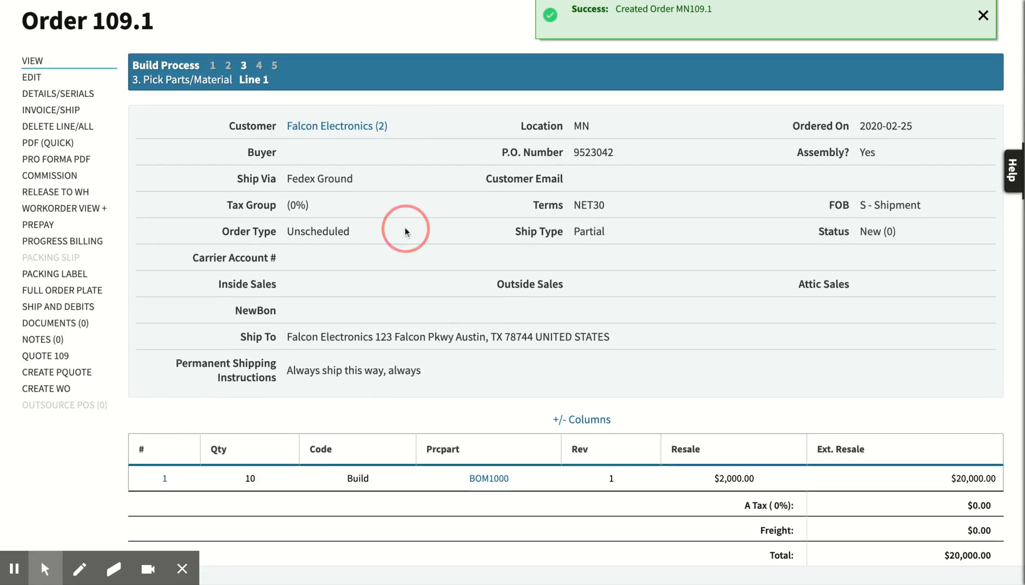
Open the workorder view for line 1 of the order.
scroll(405, 227, down, 1)
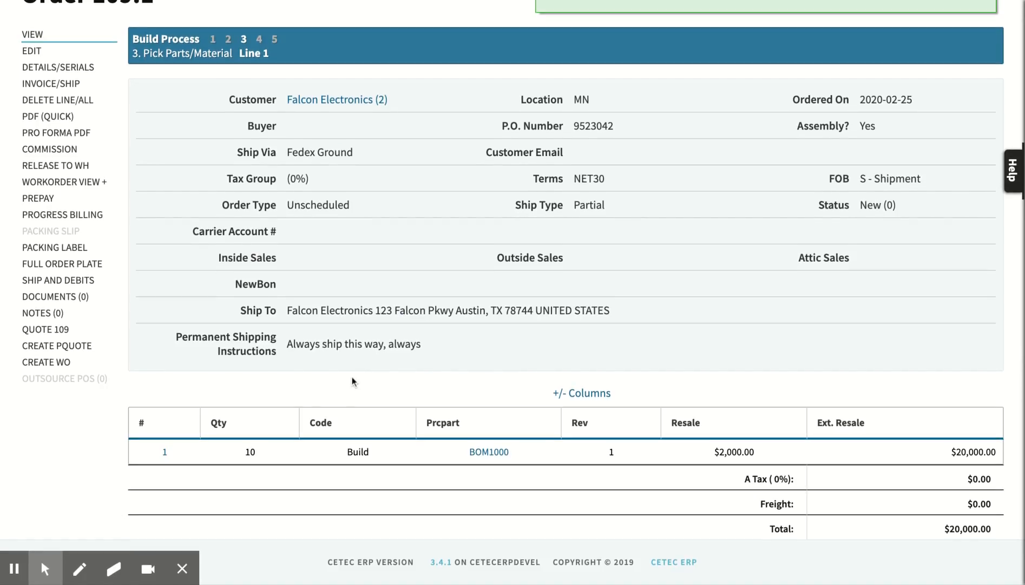
mouse_move(60, 183)
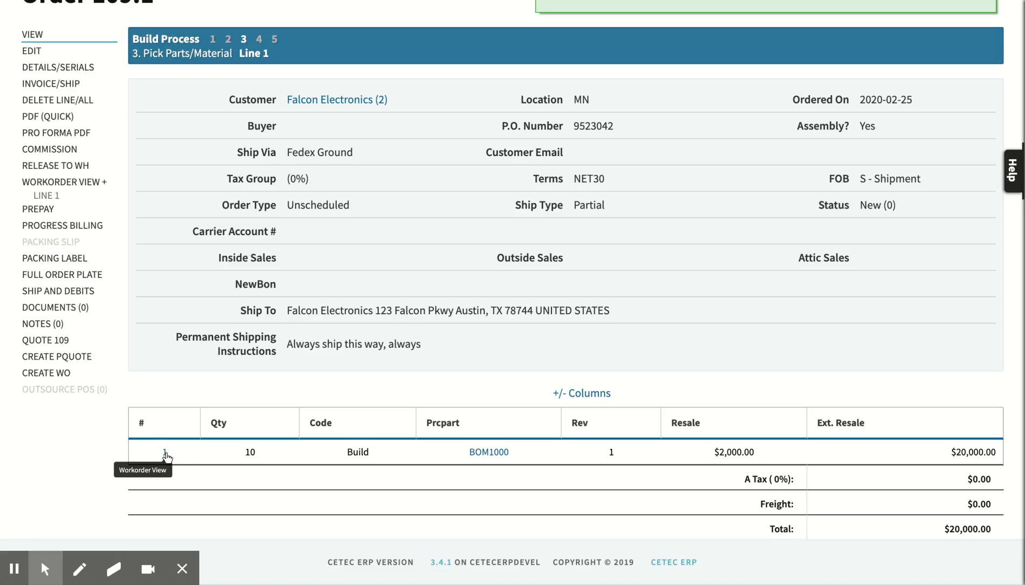
click(165, 453)
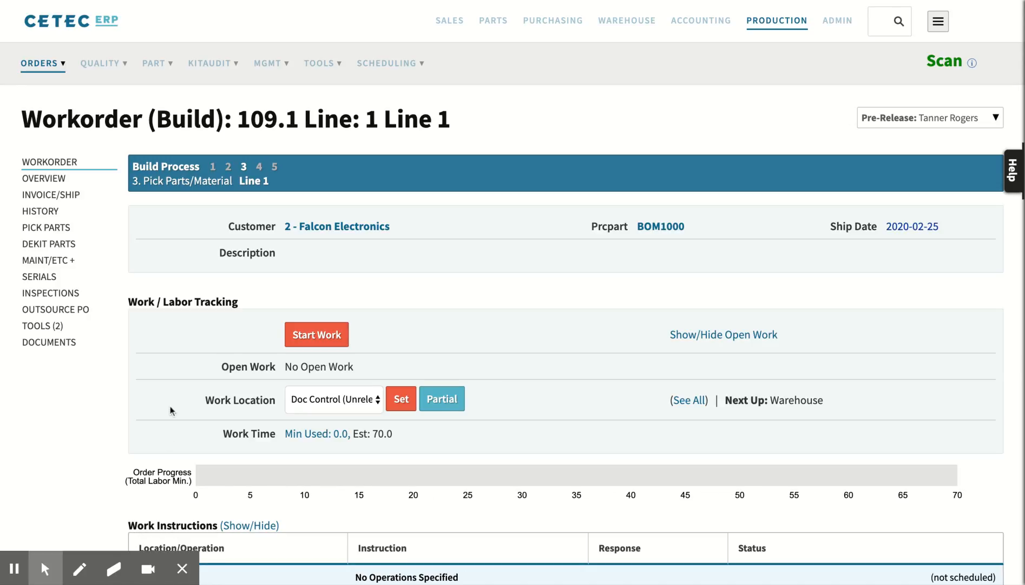
Set the workorder's work location to Warehouse.
scroll(170, 403, down, 3)
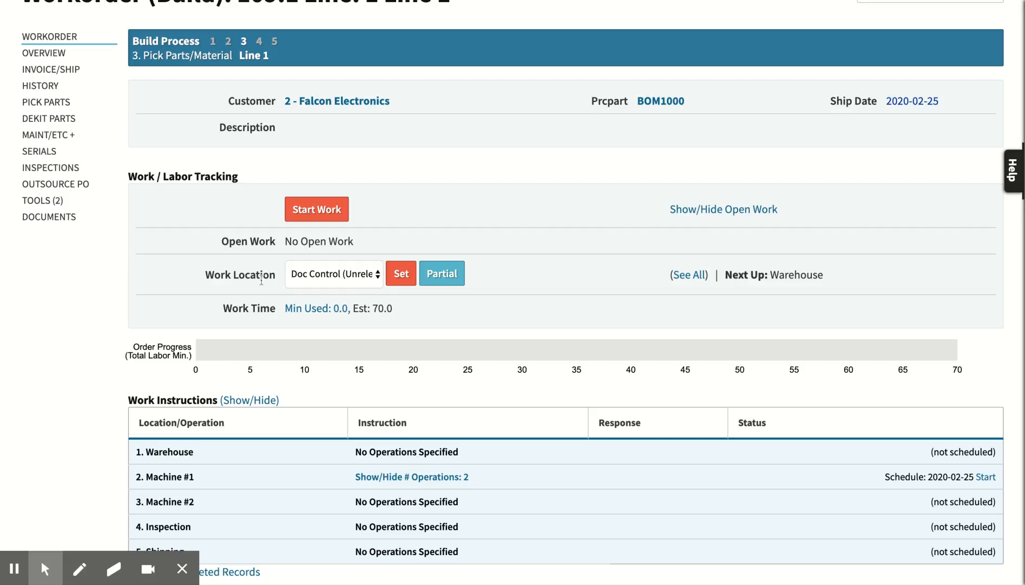
click(343, 281)
click(352, 216)
click(402, 270)
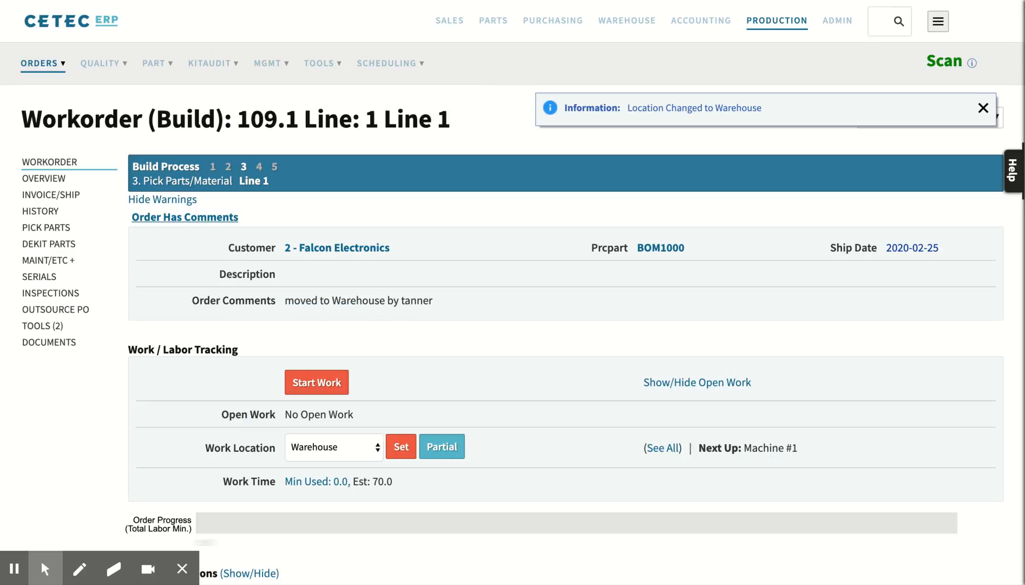
Open parts picking for the workorder and enter a pick quantity of 10 for part 1 from bin A-12-5.
click(46, 232)
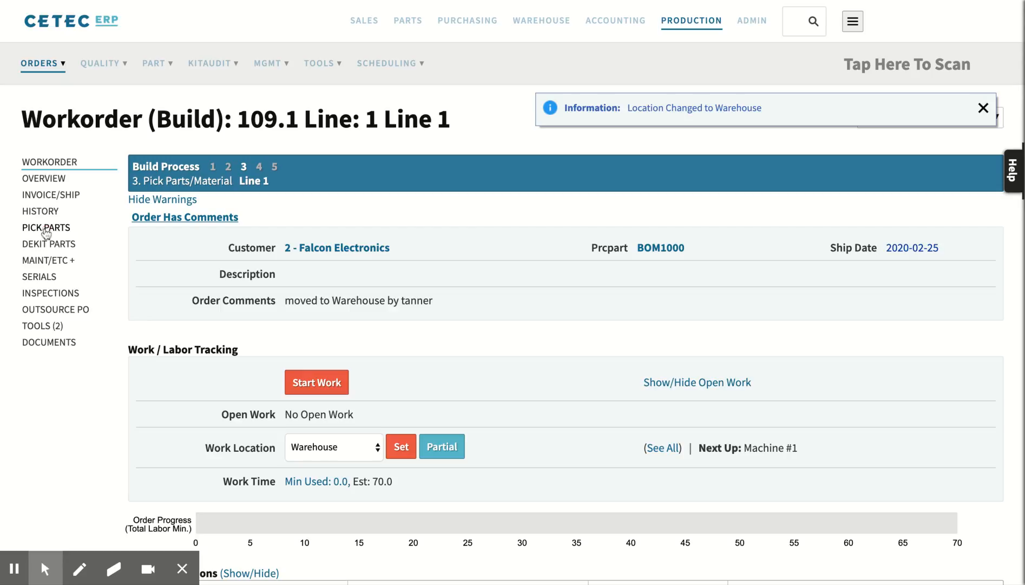
scroll(444, 374, down, 5)
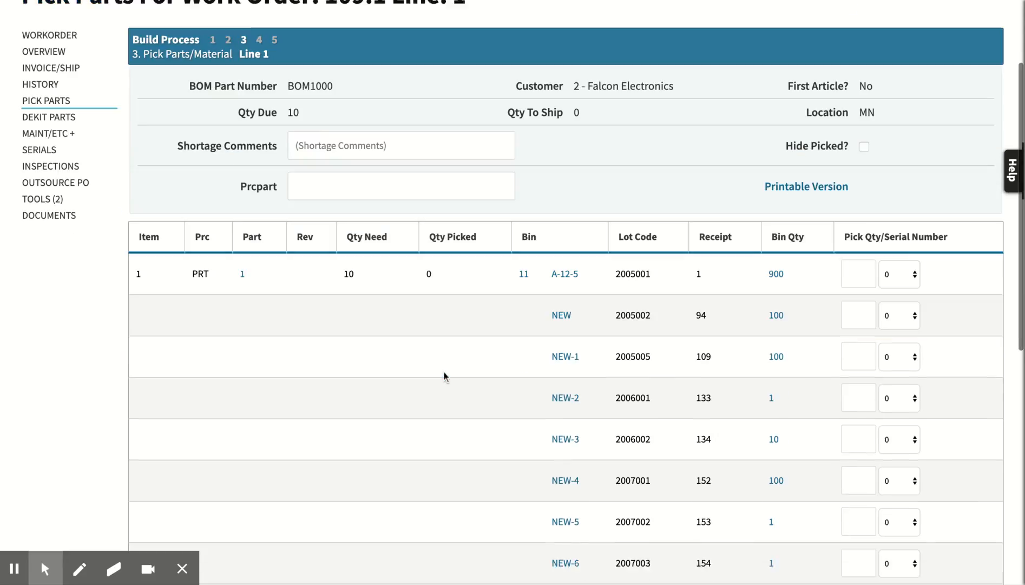
double_click(346, 269)
key(ctrl+c)
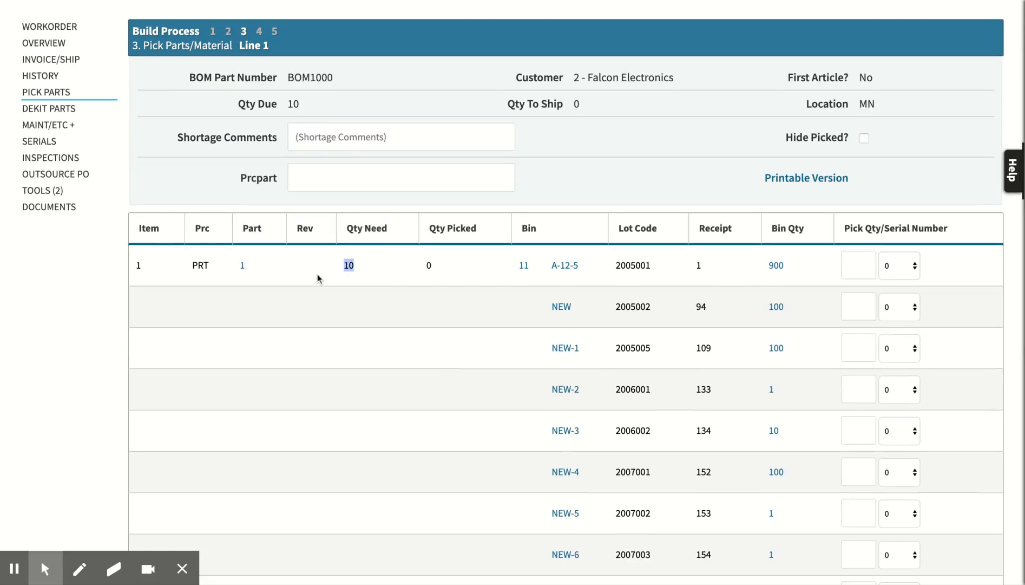
click(855, 264)
key(ctrl+v)
Enter pick quantities of 20, 30, 40 and 50 for parts 2, 3, 4 and 5 respectively.
scroll(809, 419, down, 7)
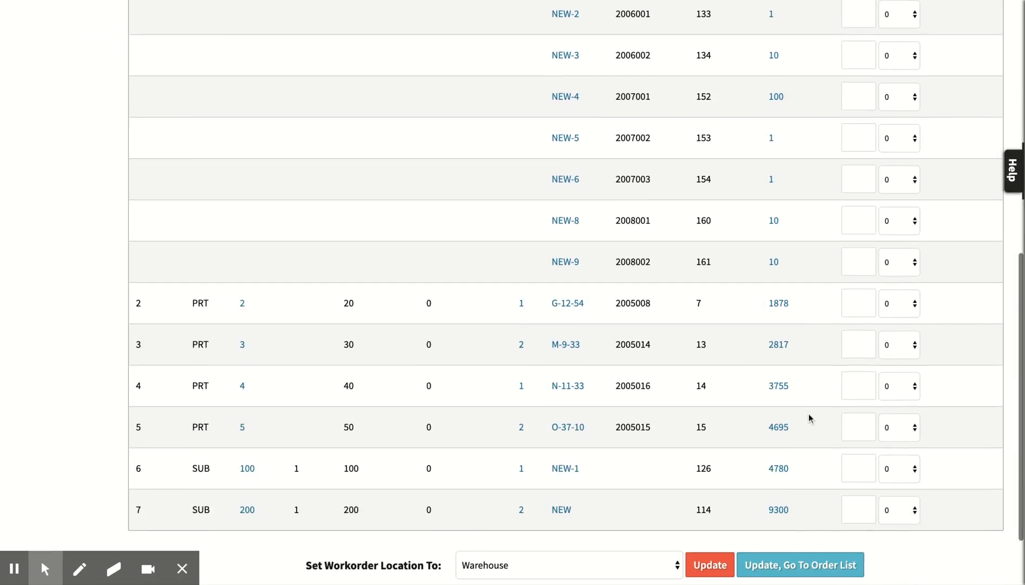
click(851, 294)
text(20)
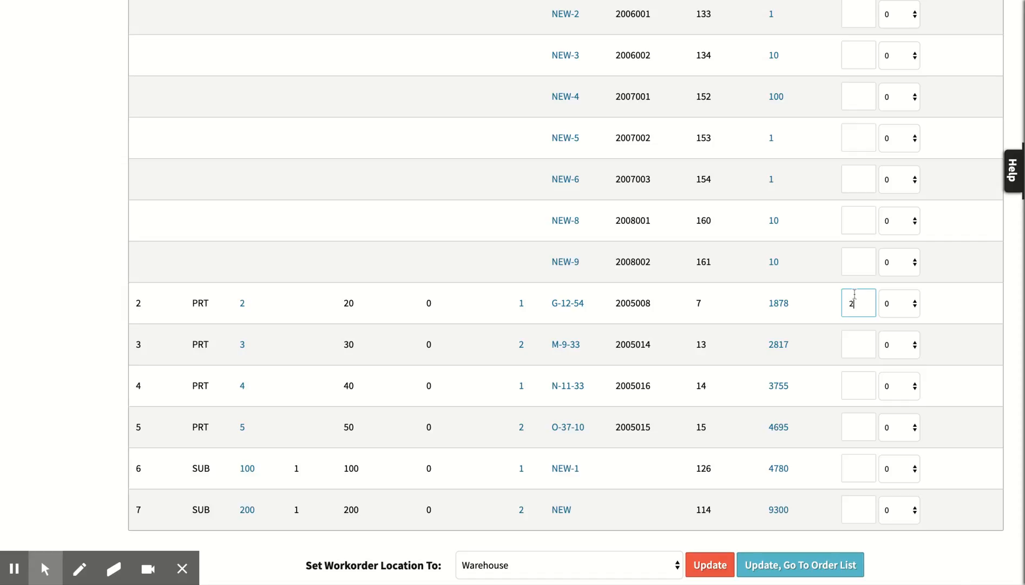
click(854, 332)
text(30)
click(853, 383)
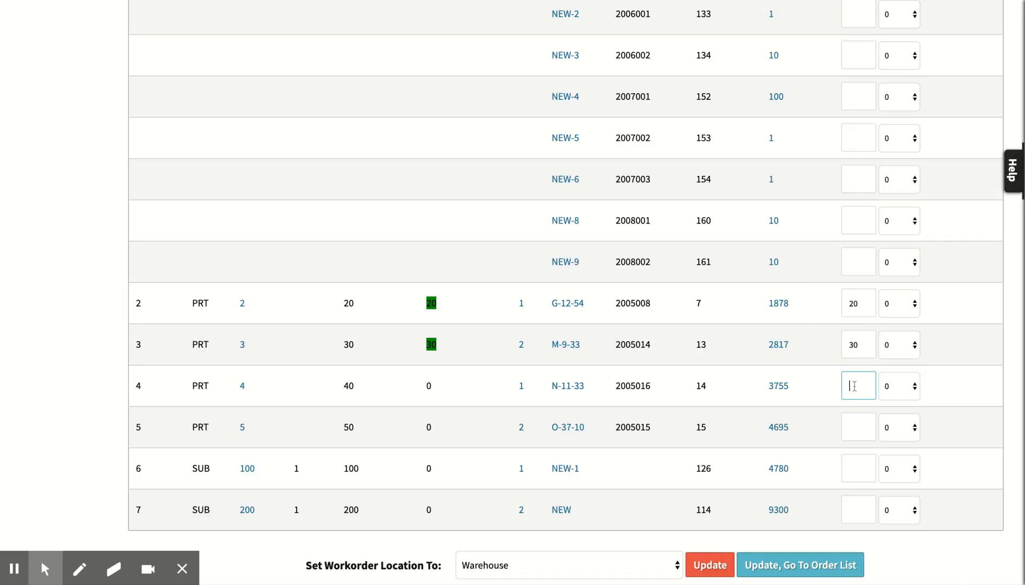
text(40)
click(857, 414)
text(50)
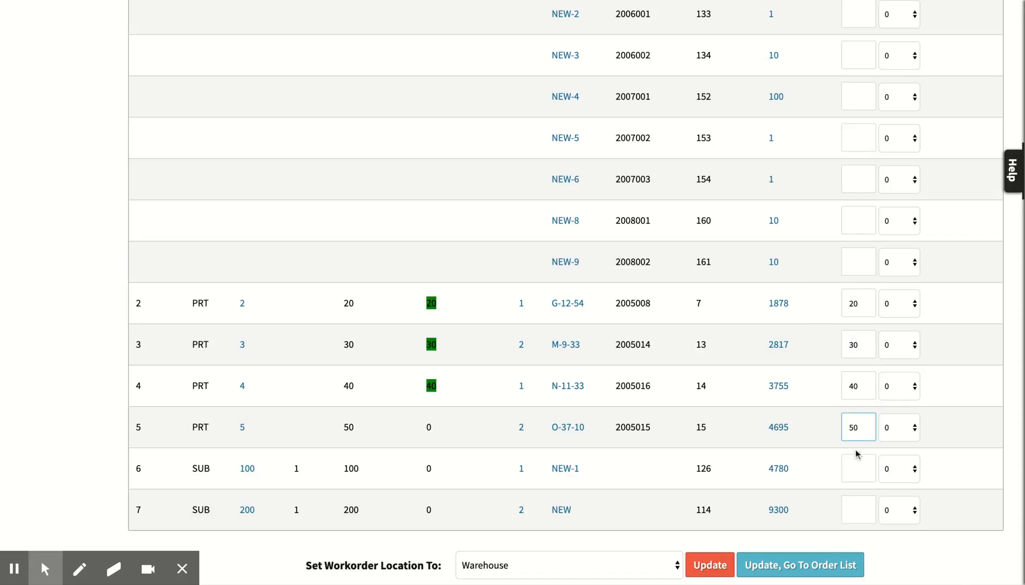
Enter pick quantities of 100 for subassembly 100 and 200 for subassembly 200.
click(857, 460)
text(100)
click(853, 507)
text(200)
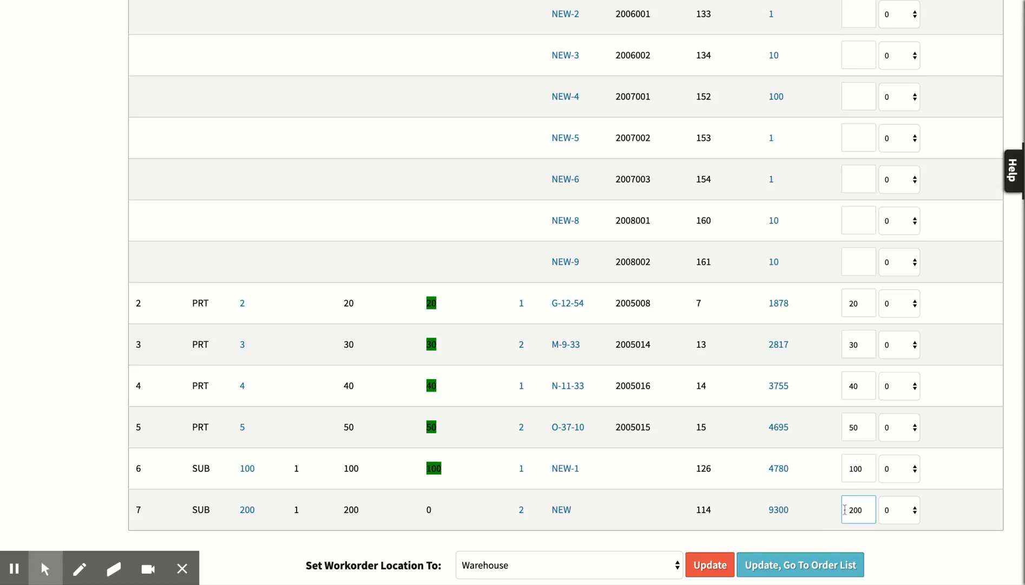
Set the workorder location to Machine #1 and update the workorder to record the part picks.
scroll(833, 509, down, 3)
click(604, 477)
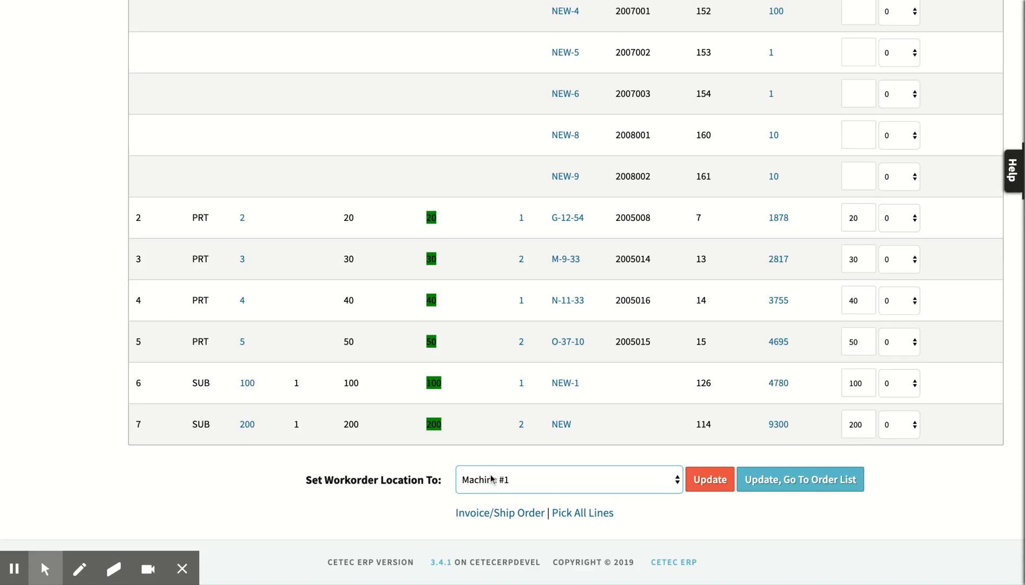
click(721, 487)
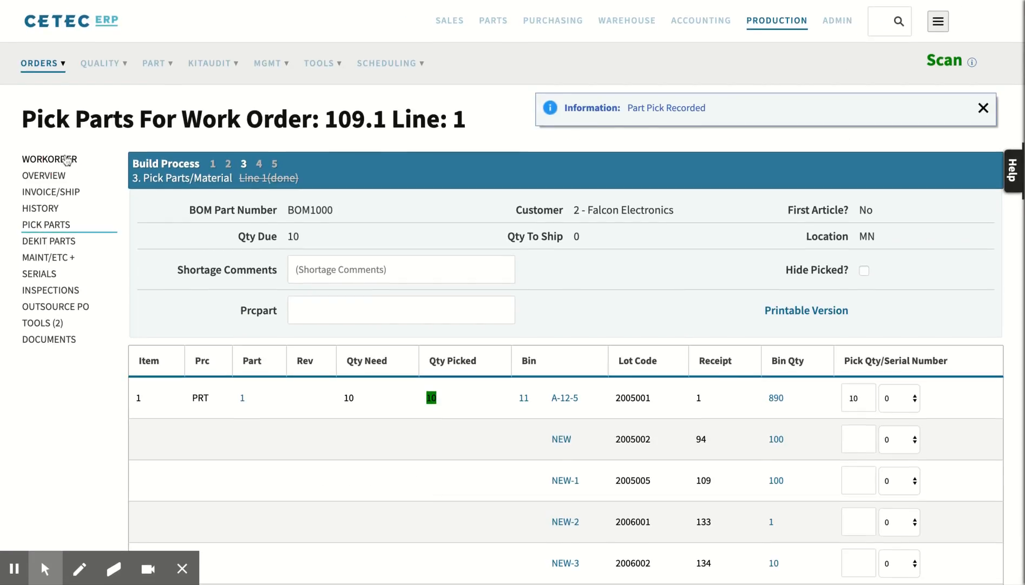
Return to the workorder, review the Machine #1 work instructions and start work there with the default settings.
click(67, 159)
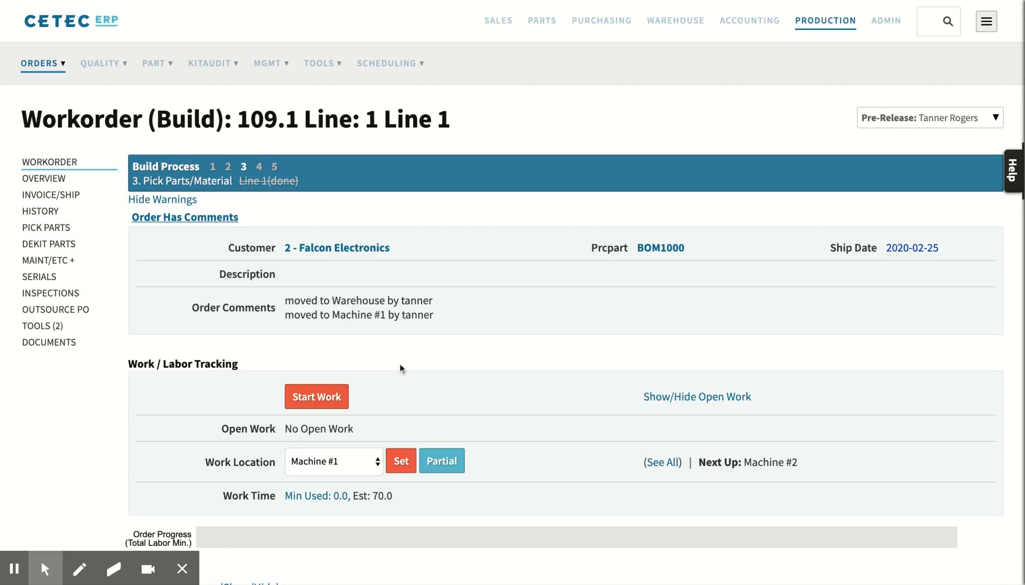
scroll(402, 368, down, 4)
scroll(401, 369, down, 3)
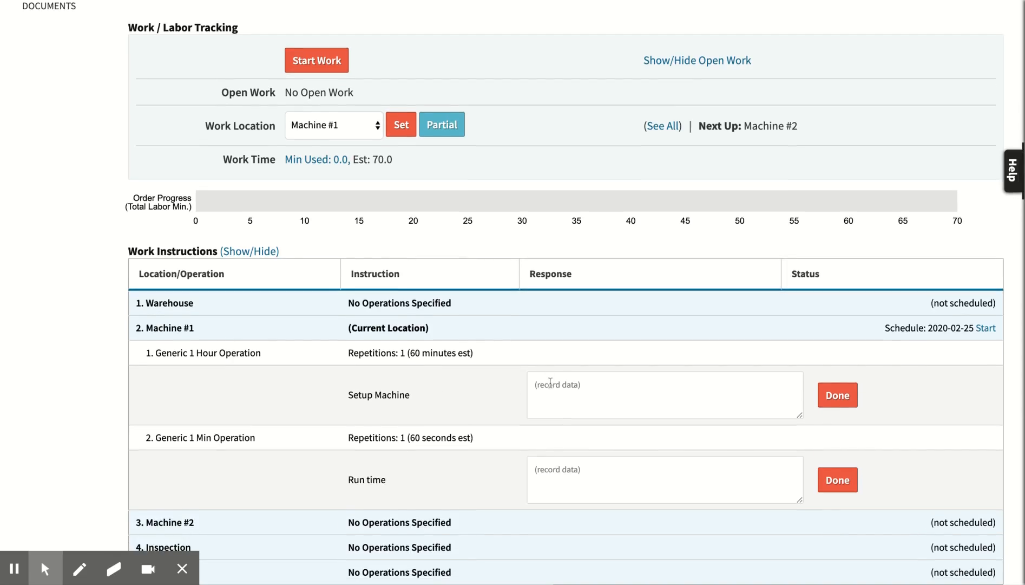
scroll(565, 390, up, 1)
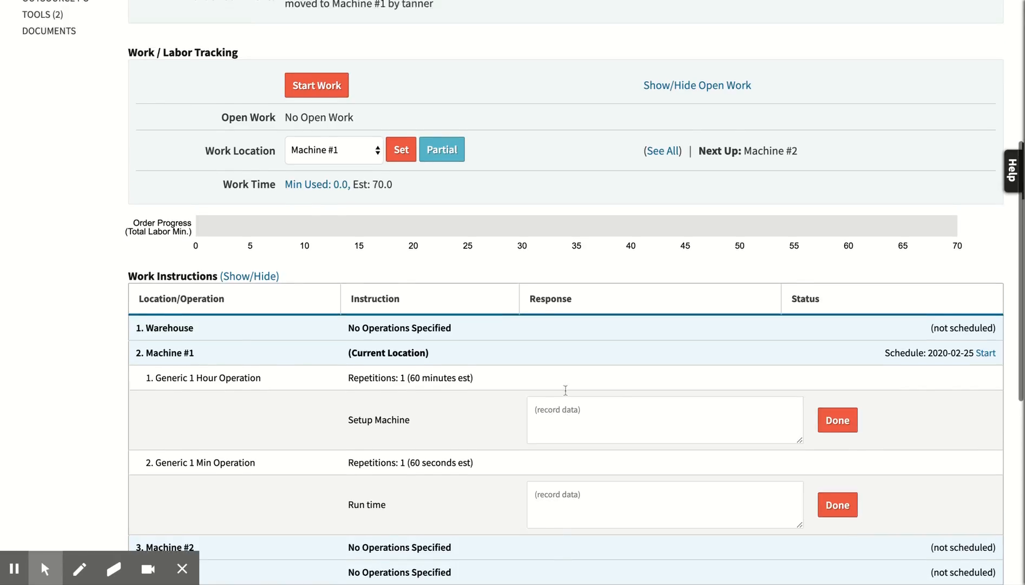
scroll(565, 390, up, 2)
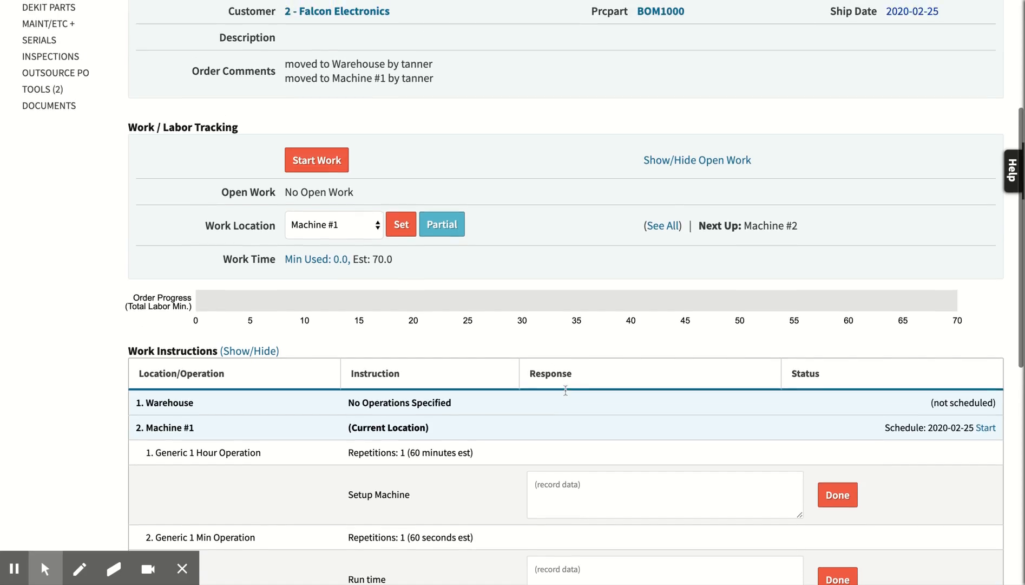
click(326, 167)
scroll(437, 437, down, 3)
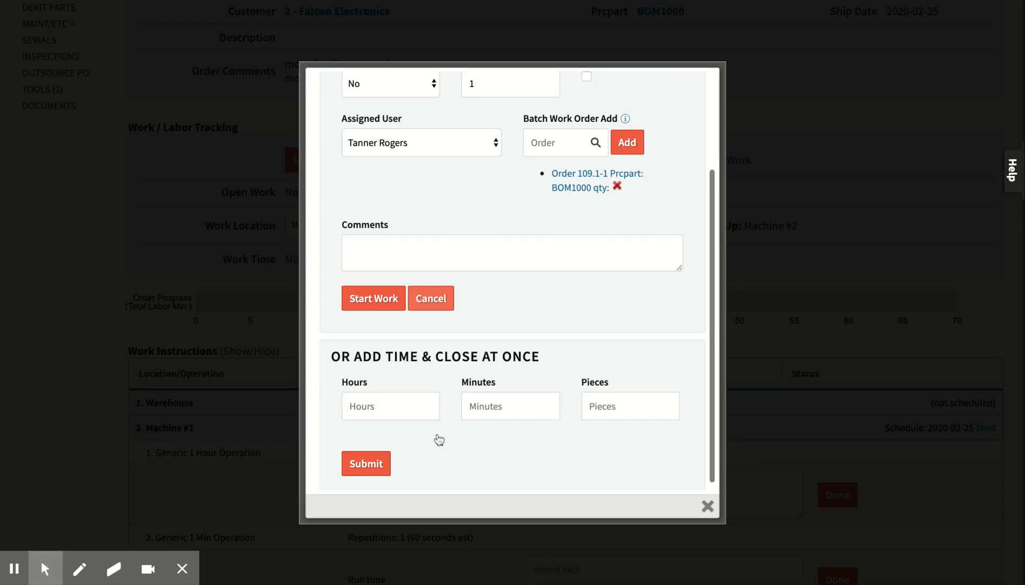
click(373, 297)
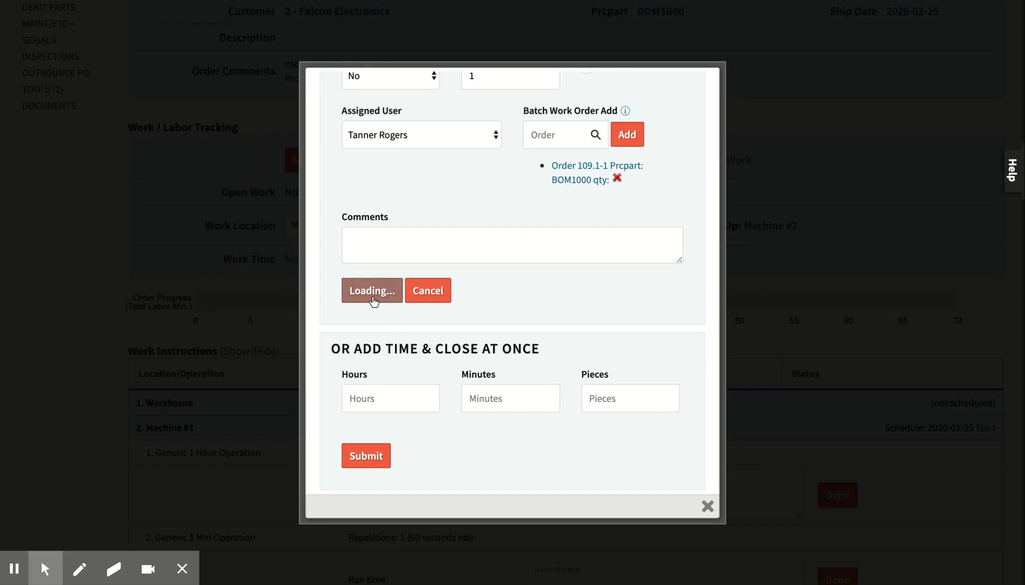
Stop the open work at Machine #1 without entering finished pieces.
scroll(450, 432, down, 3)
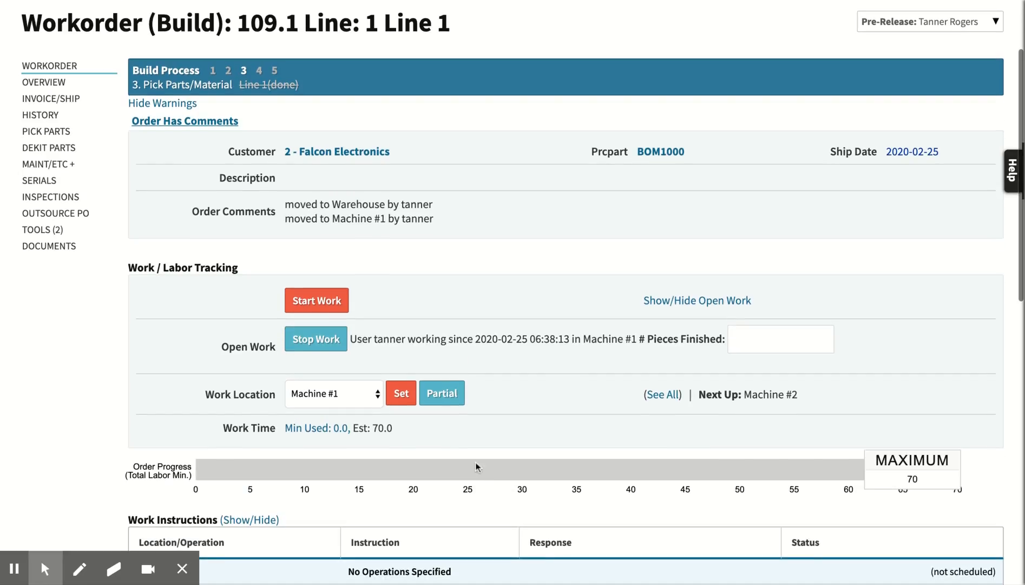
scroll(479, 468, down, 1)
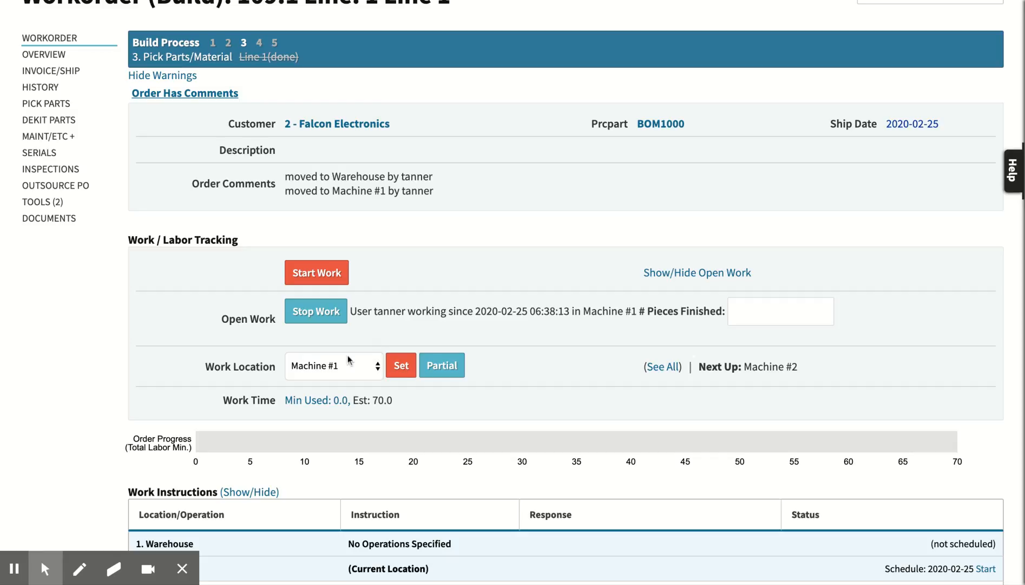
click(321, 316)
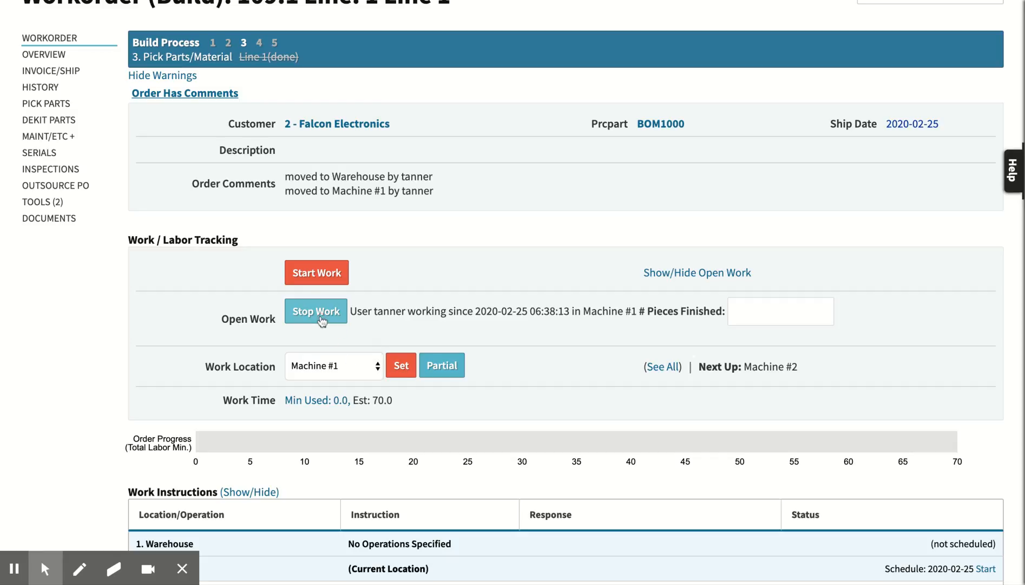
mouse_move(231, 440)
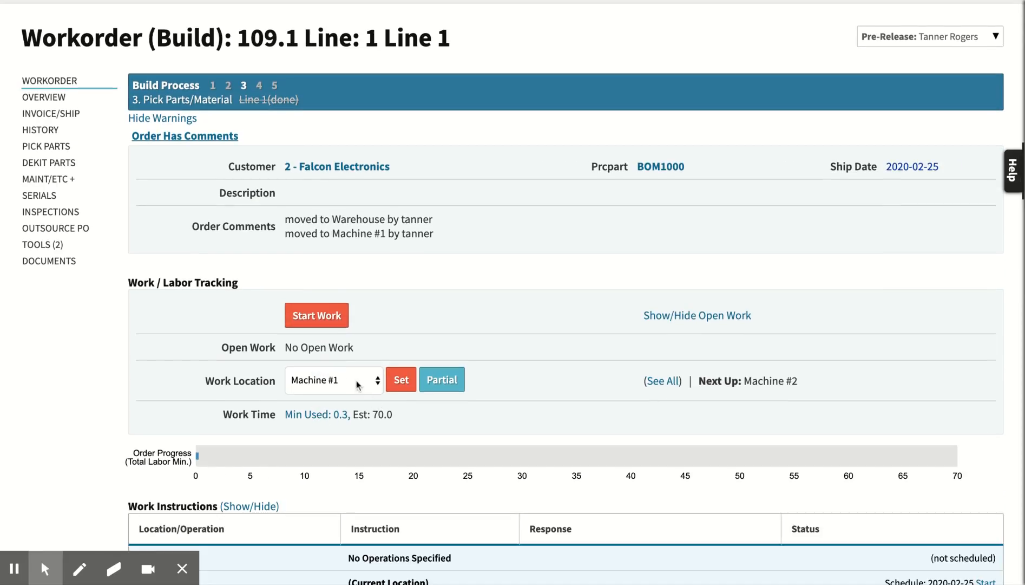
Add 2 hours of work time at Machine #1 and close the entry at once.
click(327, 320)
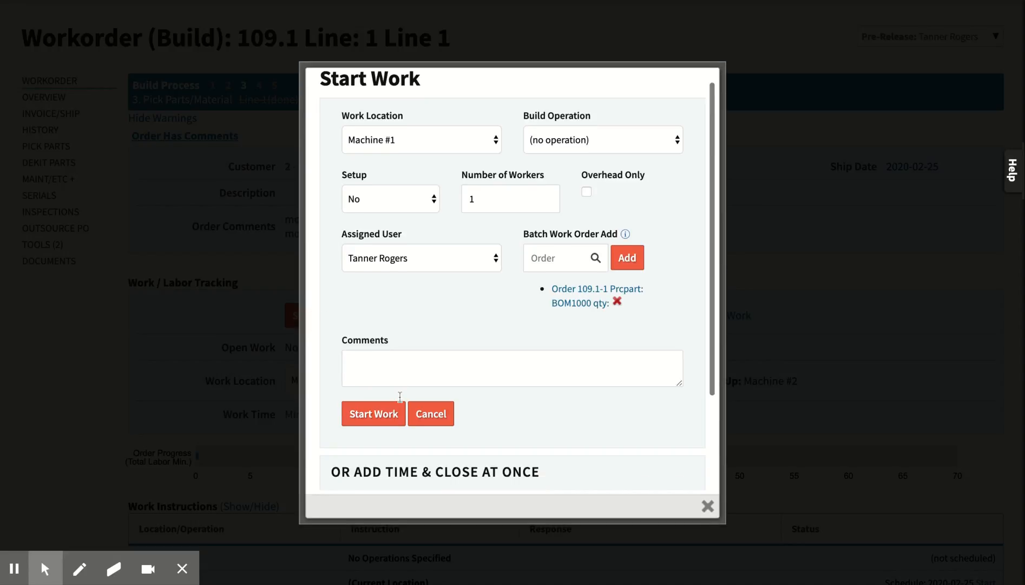
scroll(396, 398, down, 3)
click(389, 400)
text(2)
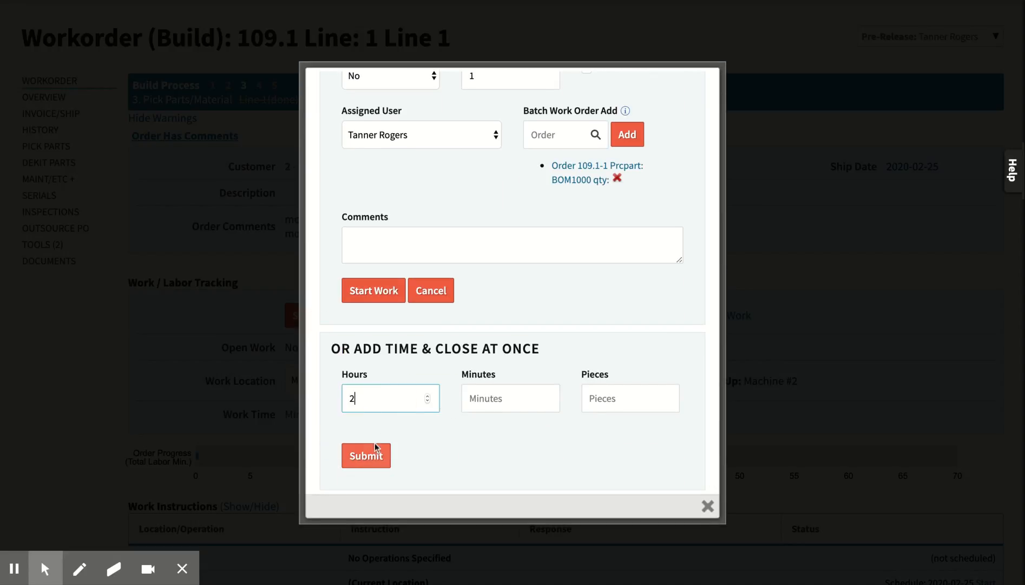
click(371, 454)
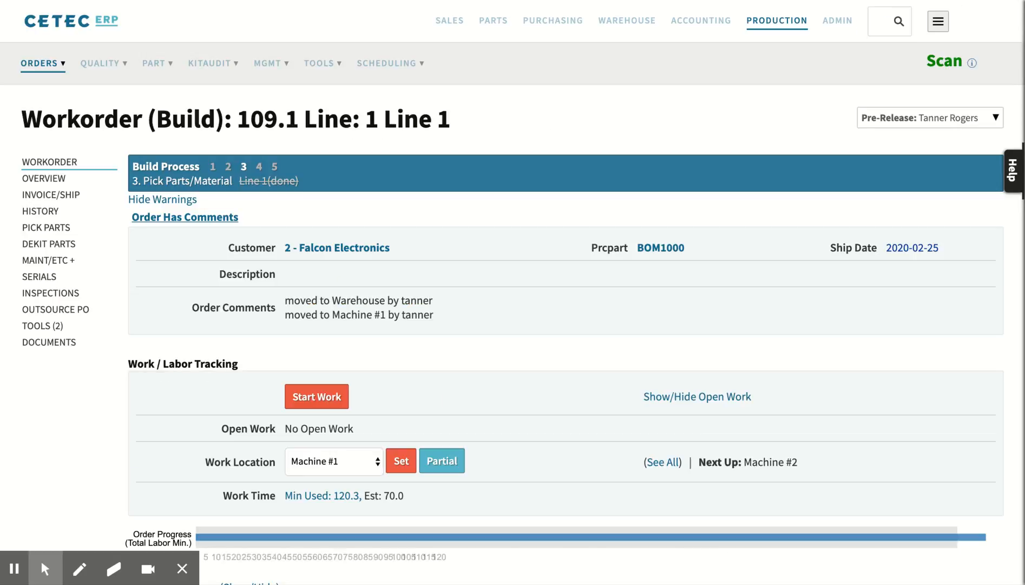
Open invoicing and shipping for the order, set line 1's ship quantity to 10 and update the order.
scroll(316, 413, down, 3)
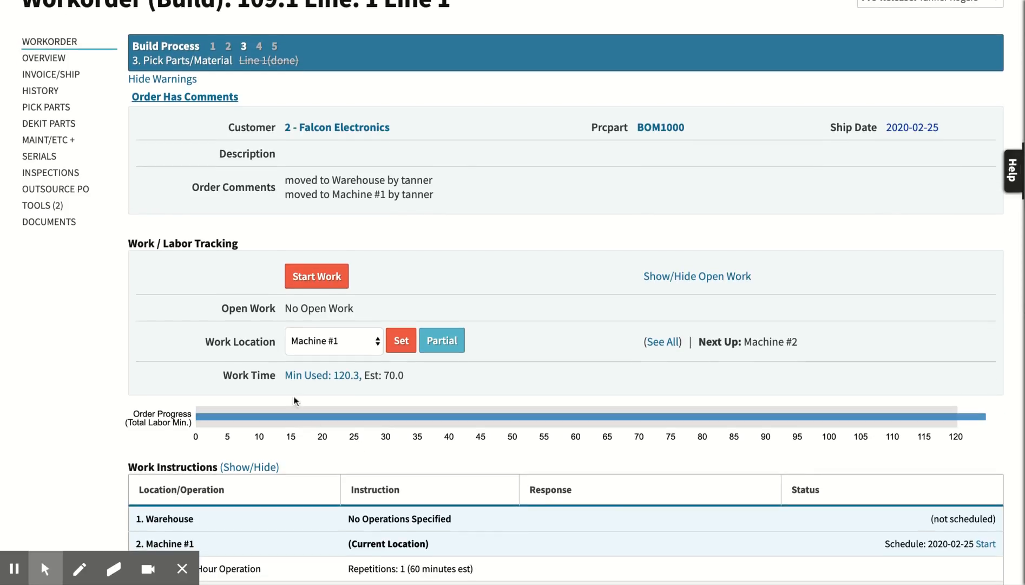
click(58, 76)
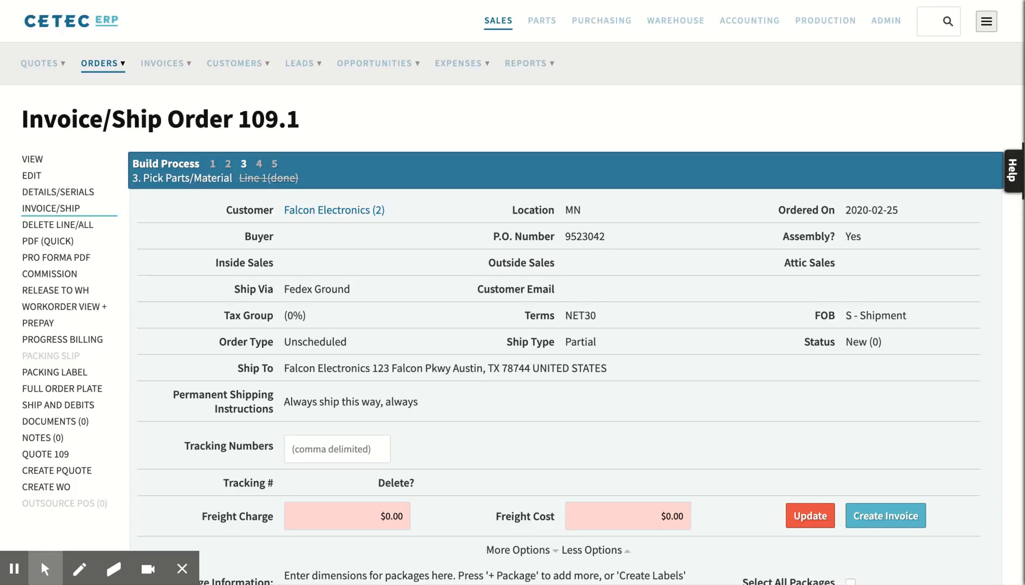
scroll(150, 330, down, 5)
click(207, 406)
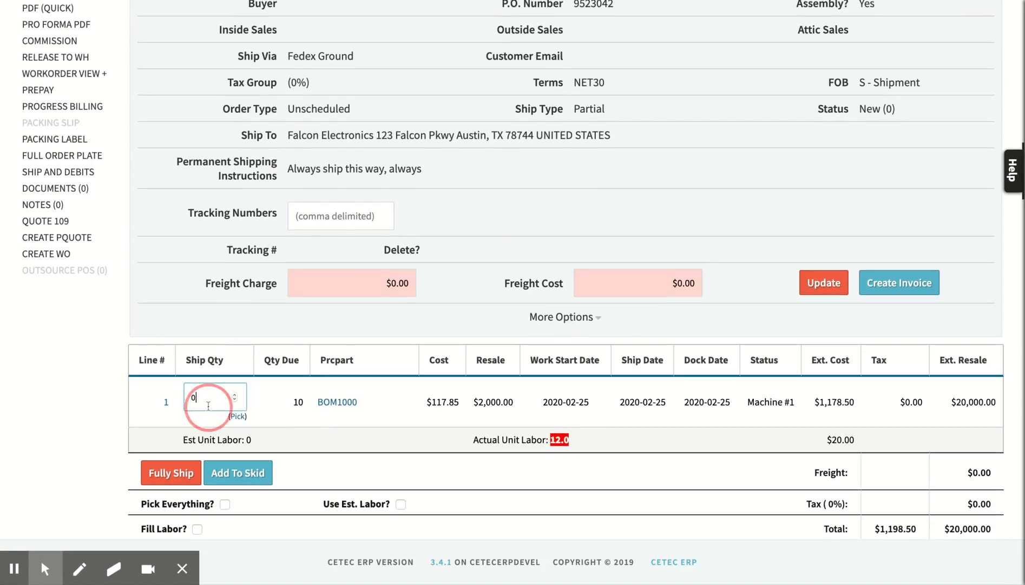
key(BackSpace)
text(10)
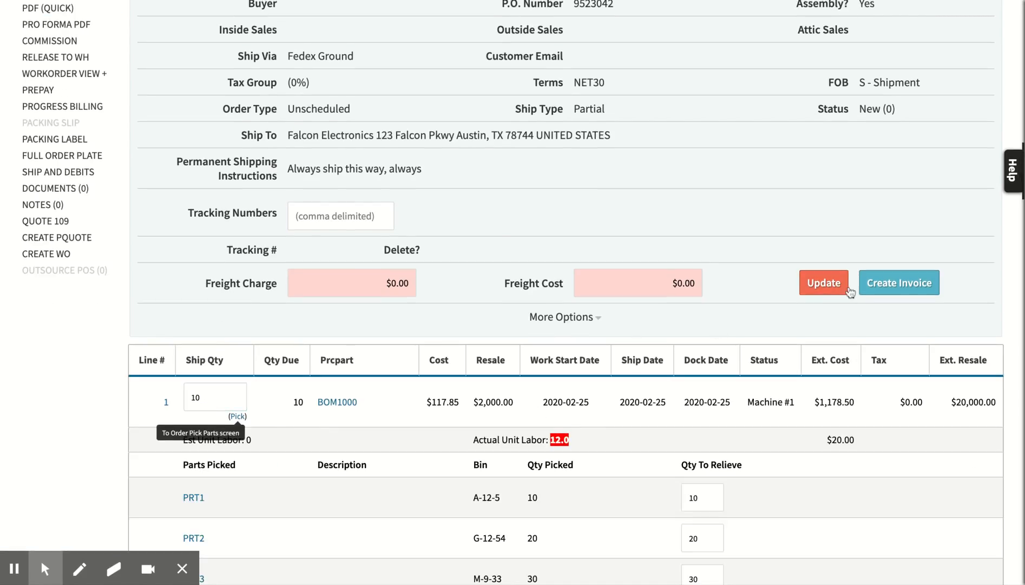
Create the invoice for the order from its invoicing and shipping page.
scroll(539, 314, up, 1)
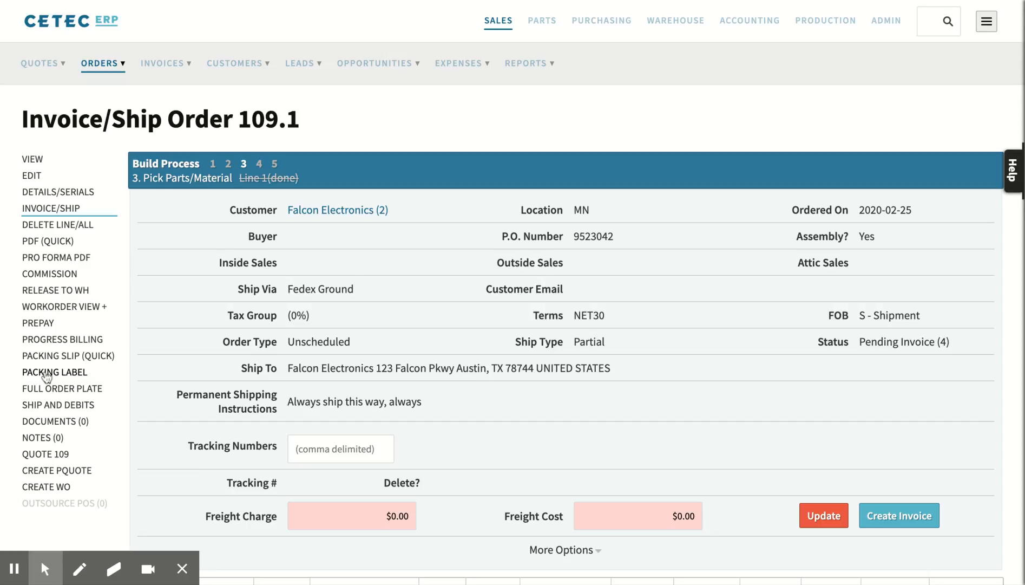
scroll(146, 434, down, 2)
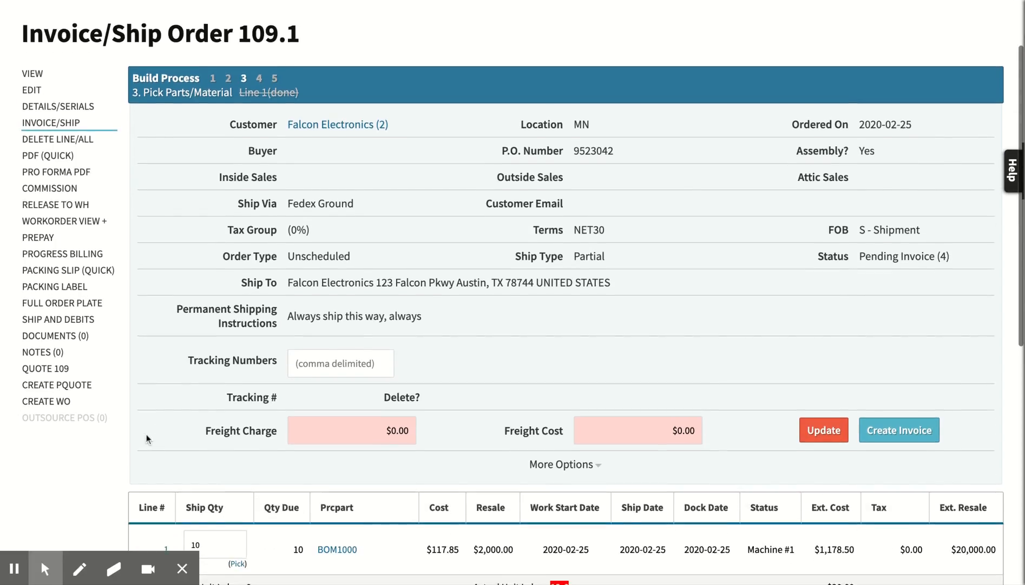
click(877, 430)
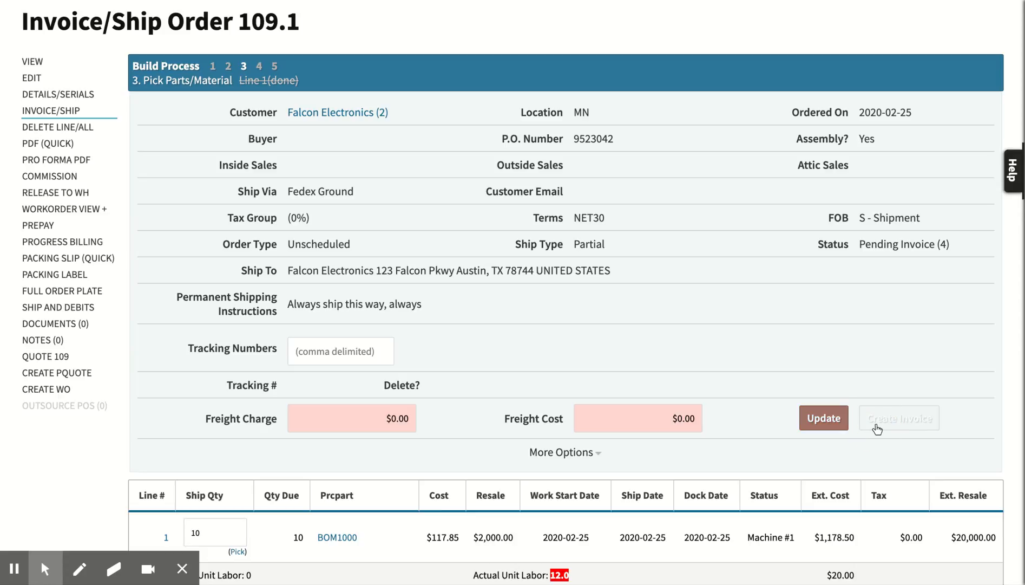